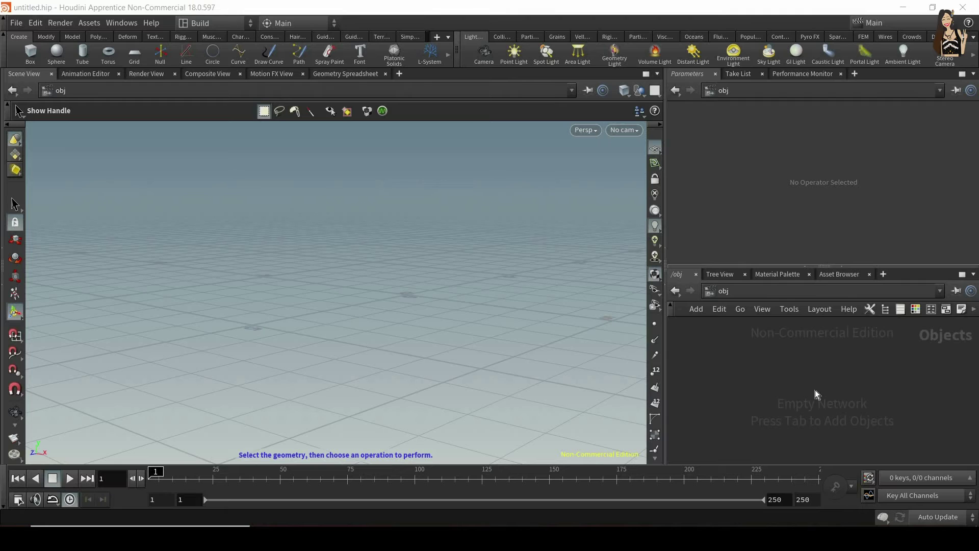
Create a Geometry object in the object network and go inside it
key("Tab")
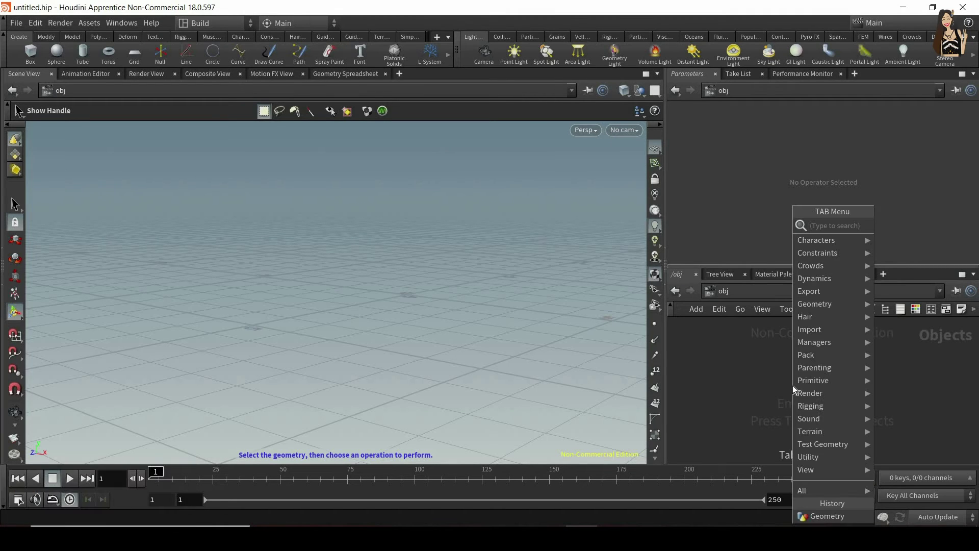
type("geo")
key("Return")
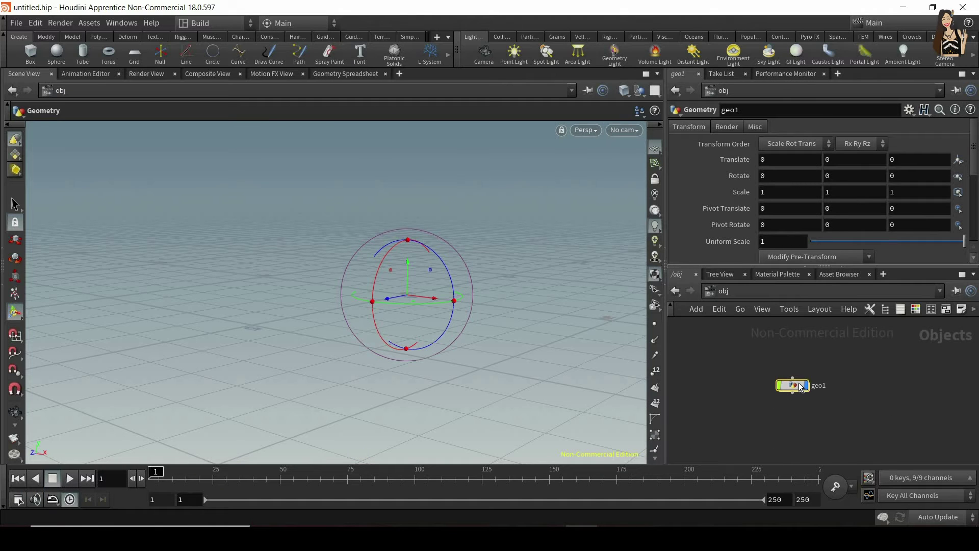
left_click(798, 388)
key("Return")
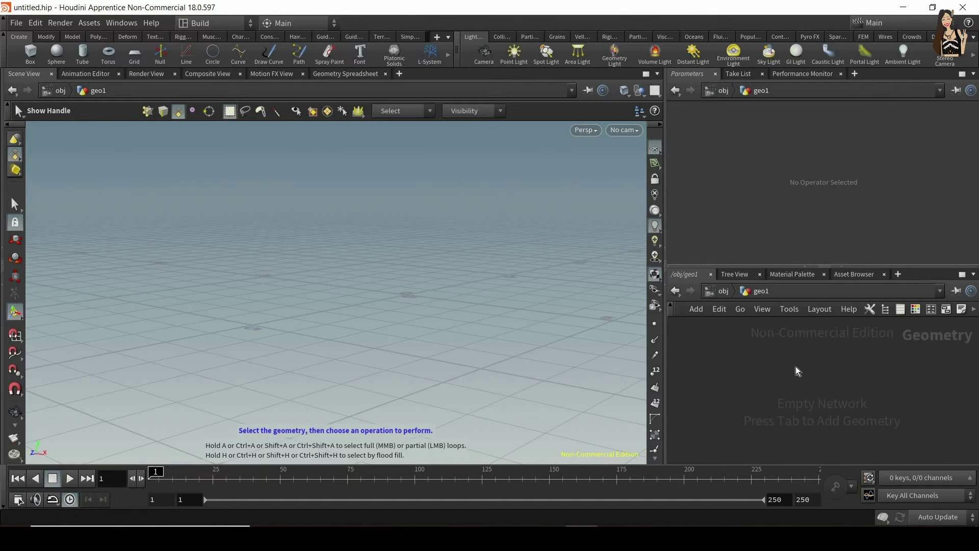
Add a Sphere node inside the geometry network
key("Tab")
type("sphere")
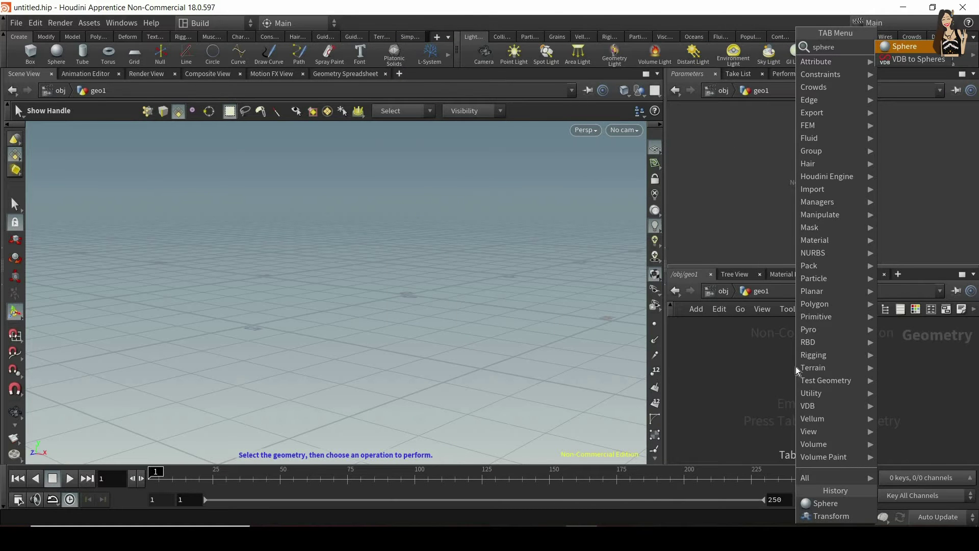
key("Return")
left_click(796, 367)
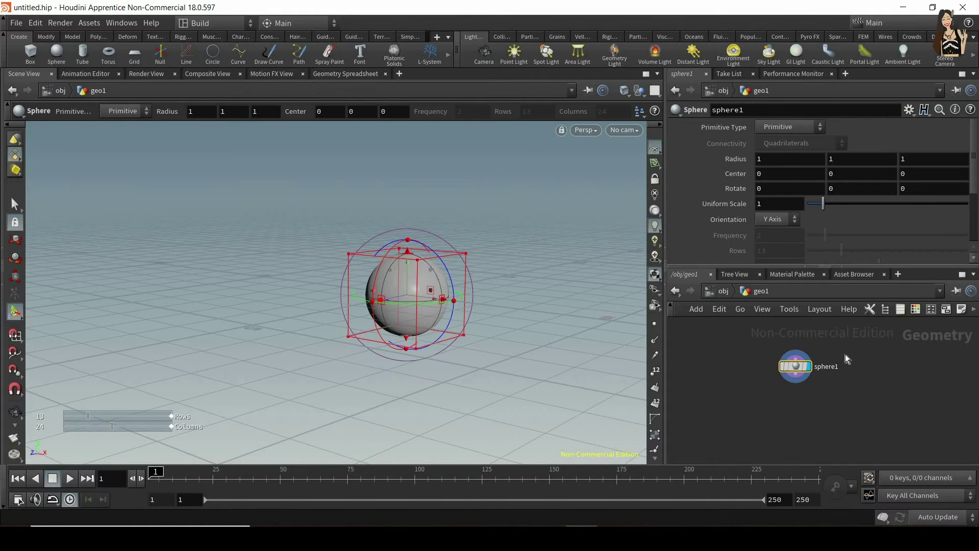
Set the sphere's radius to 1.2, 2, 0.8, center to -0.37, 2.4, 0, rotation to 1.9, -0.3, 0 and uniform scale to 0.92
left_click_drag(725, 391, 800, 348)
middle_click_drag(763, 161, 902, 174)
middle_click_drag(842, 159, 749, 194)
middle_click_drag(977, 197, 769, 187)
middle_click_drag(837, 182, 849, 188)
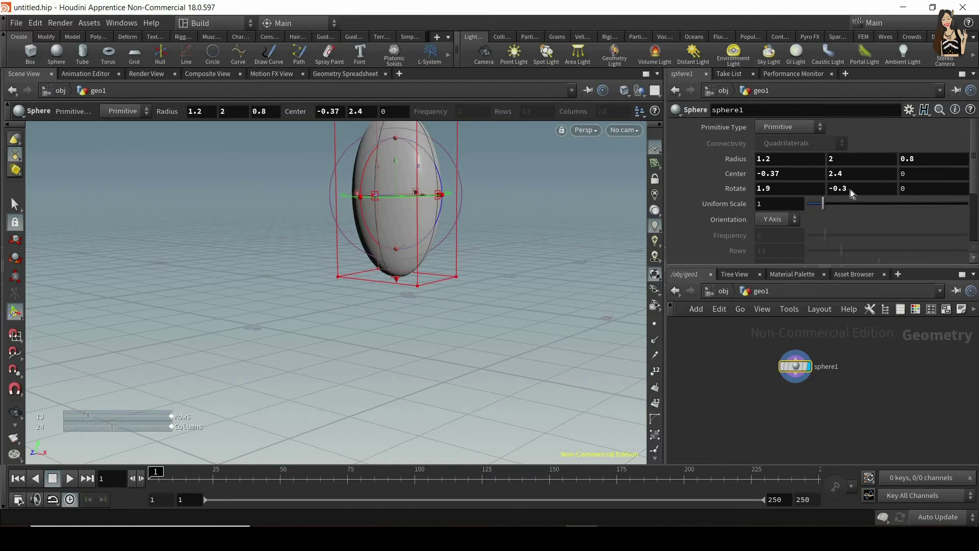
left_click_drag(849, 207, 822, 206)
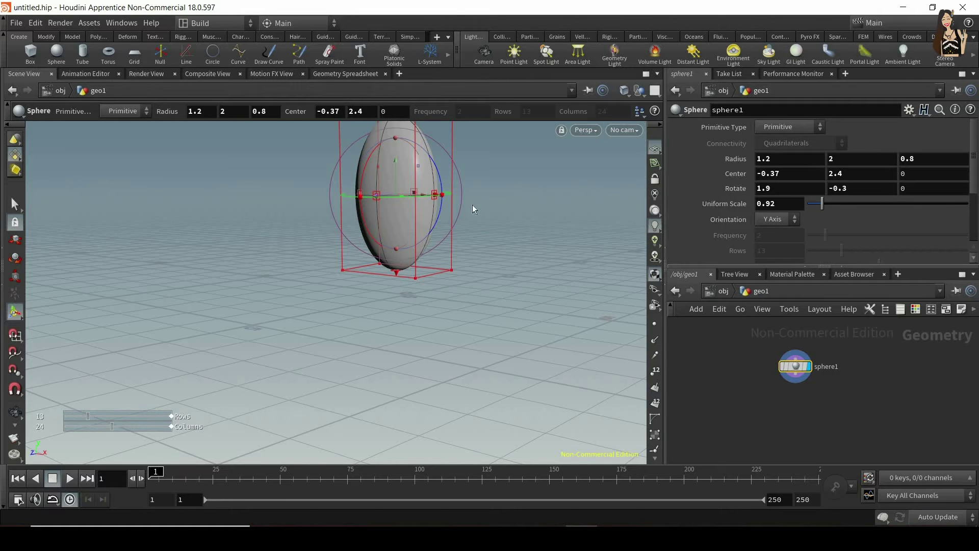
left_click_drag(476, 236, 498, 236, "alt")
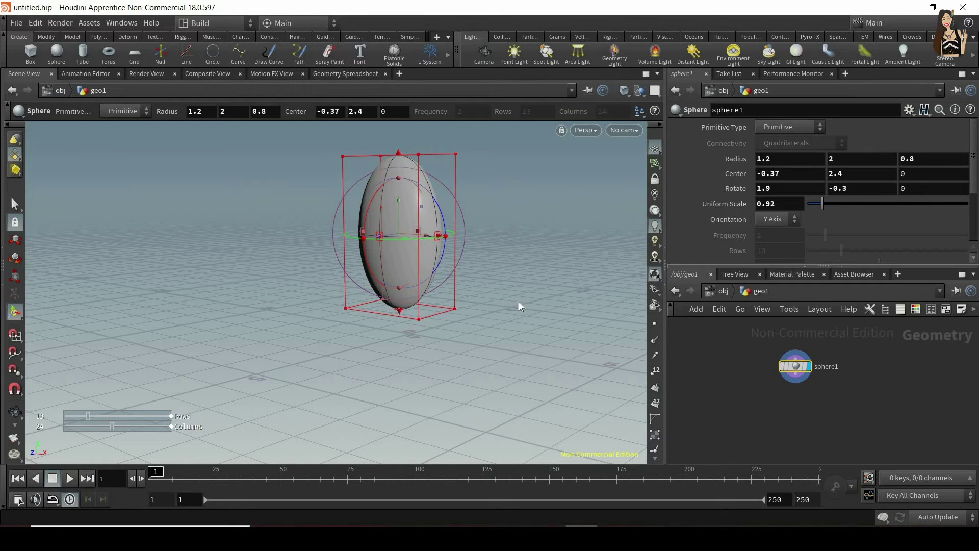
Show the sphere's viewport handles and move it freehand to a center of about 0.66, 2.31, 2.74
left_click(16, 205)
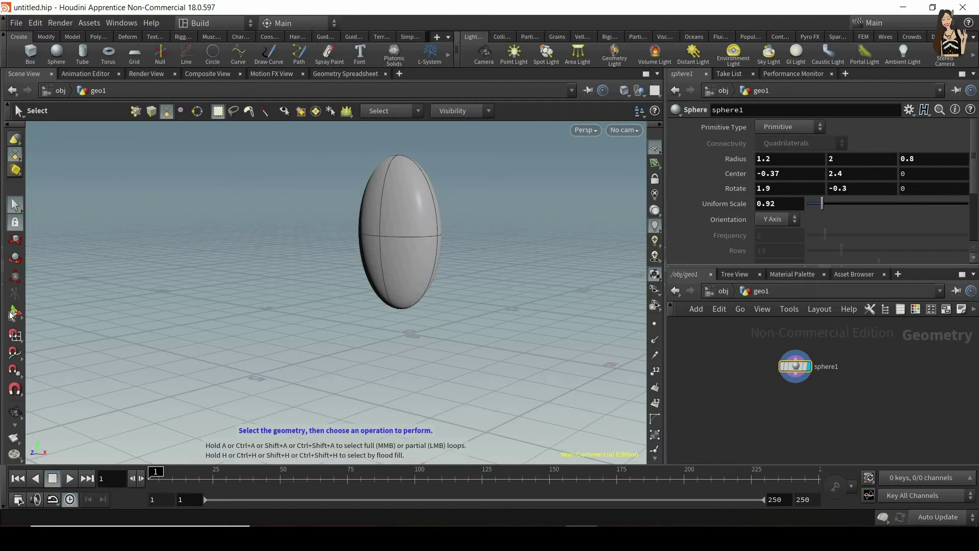
key("Return")
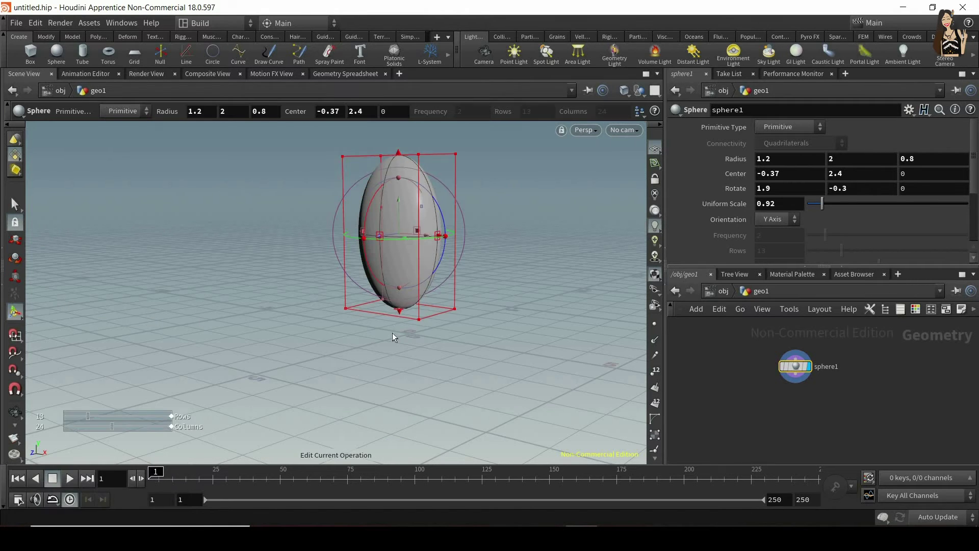
key("alt")
left_click_drag(496, 287, 437, 253, "alt")
left_click_drag(305, 237, 375, 250)
mouse_move(324, 306)
left_mouse_down()
mouse_move(414, 255)
mouse_move(374, 278)
mouse_move(365, 310)
mouse_move(326, 306)
left_mouse_up()
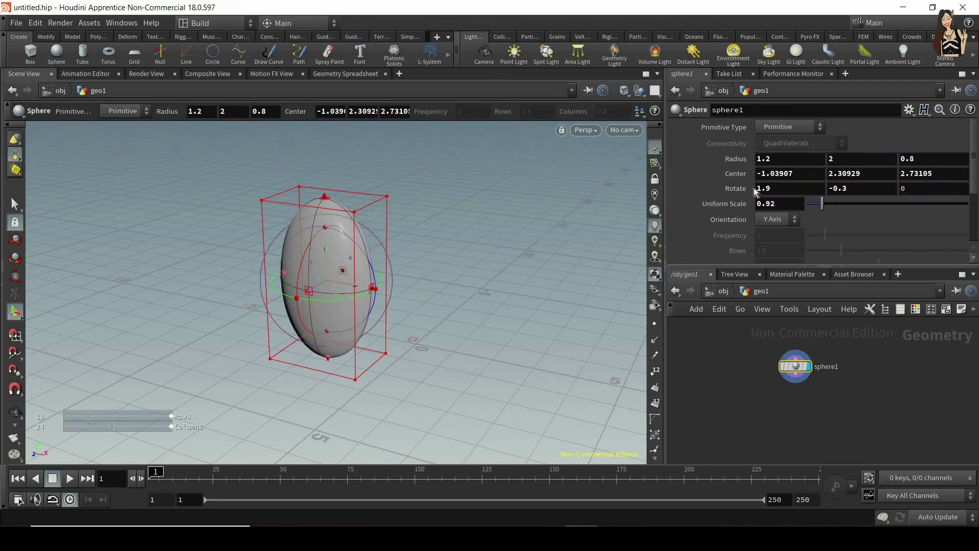
left_click_drag(334, 291, 403, 301)
left_click_drag(259, 263, 413, 302)
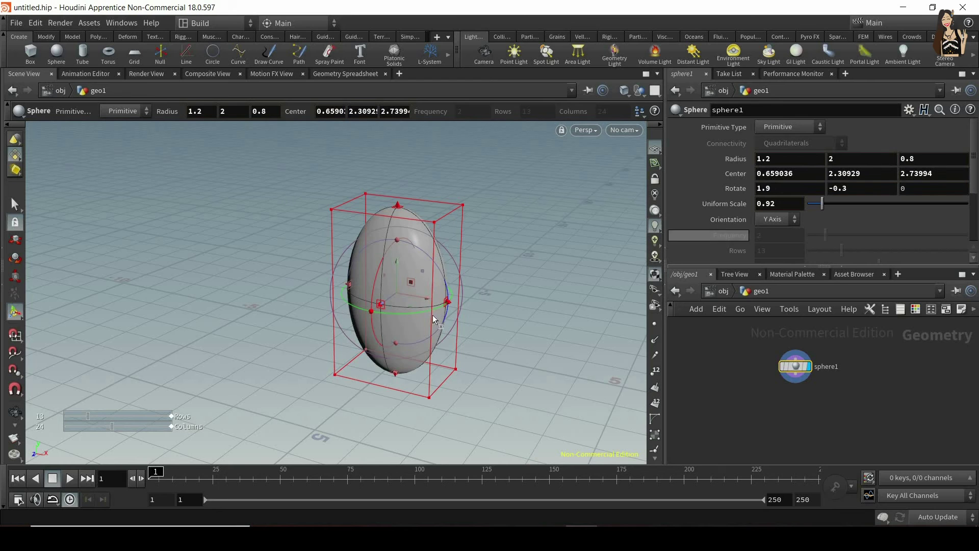
left_click_drag(518, 308, 555, 296)
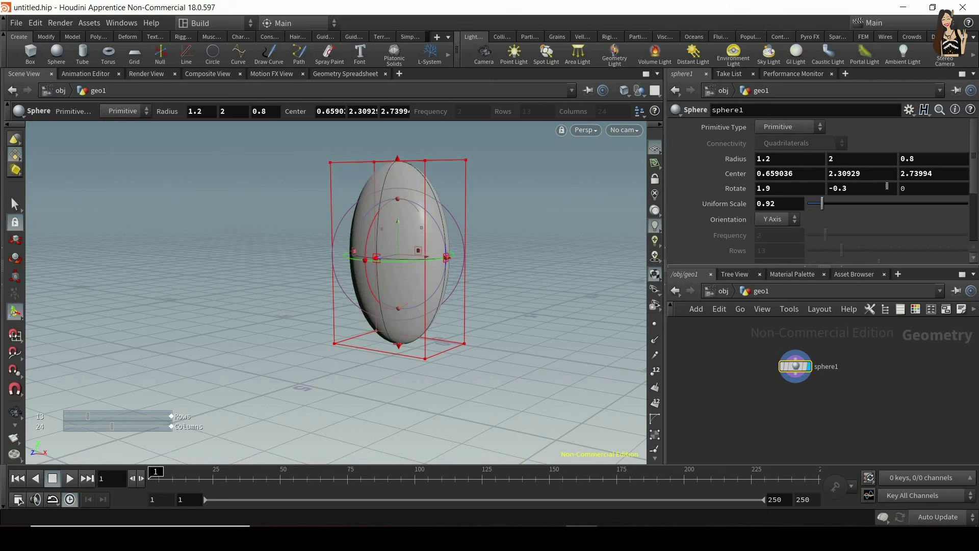
Revert the sphere's radius, center, rotation and uniform scale to their default values
right_click(729, 161)
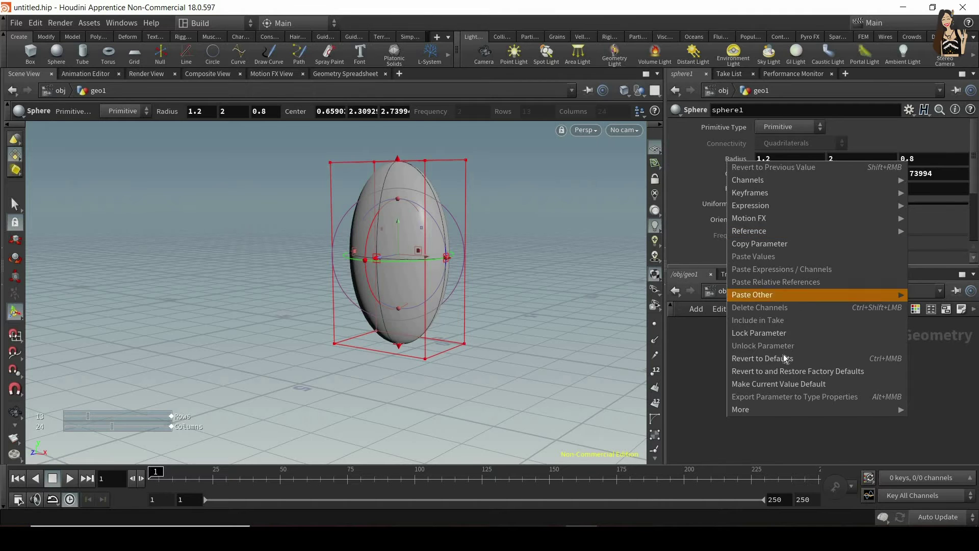
left_click(762, 358)
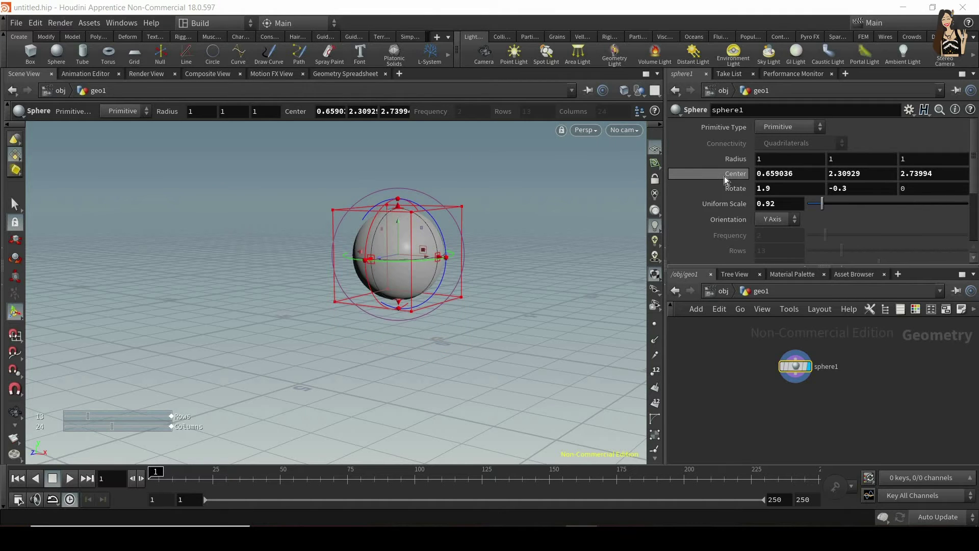
right_click(724, 176)
left_click(795, 373)
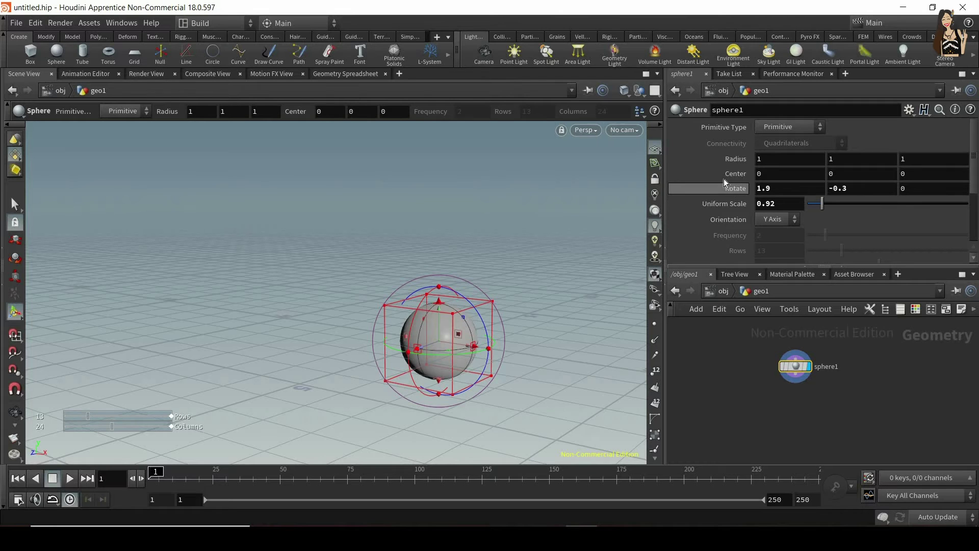
right_click(727, 193)
left_click(704, 213)
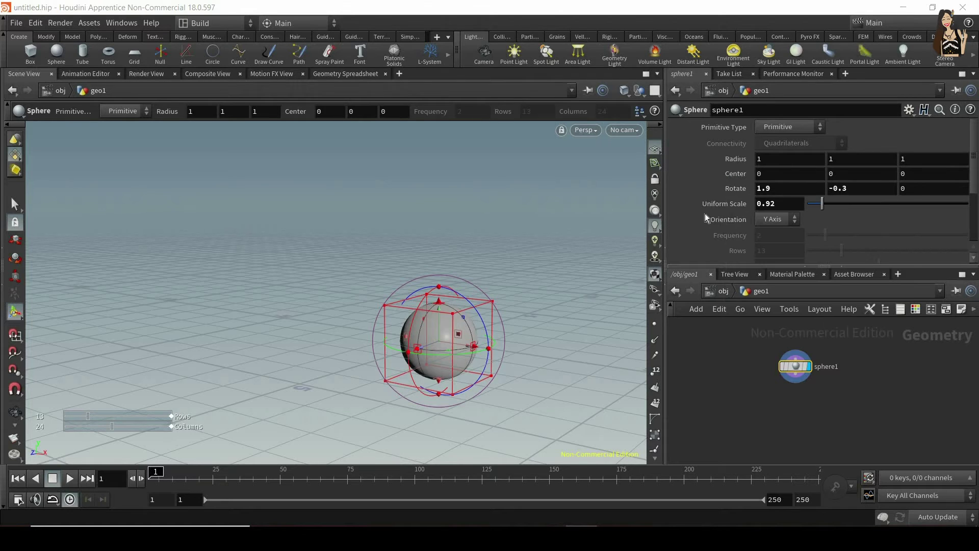
right_click(714, 204)
left_click(780, 399)
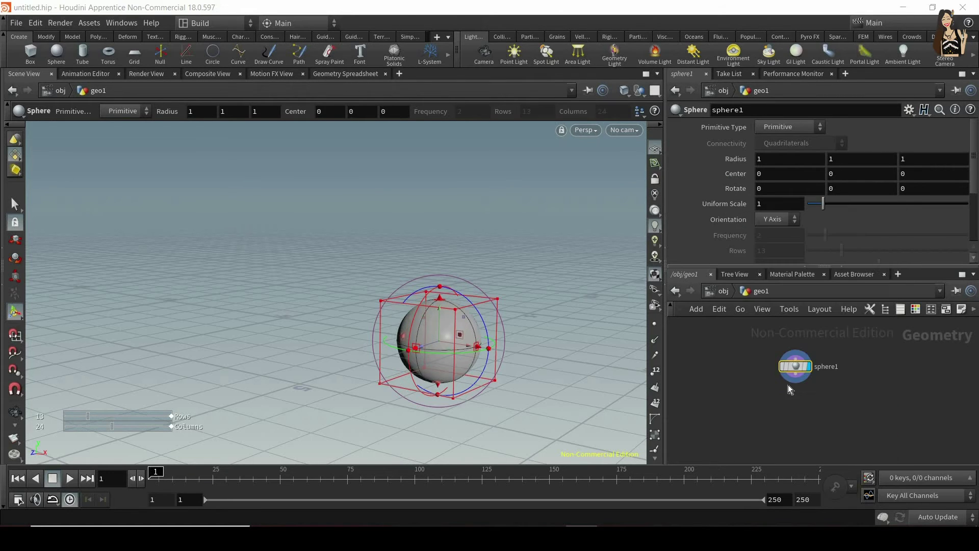
middle_click_drag(464, 354, 419, 295)
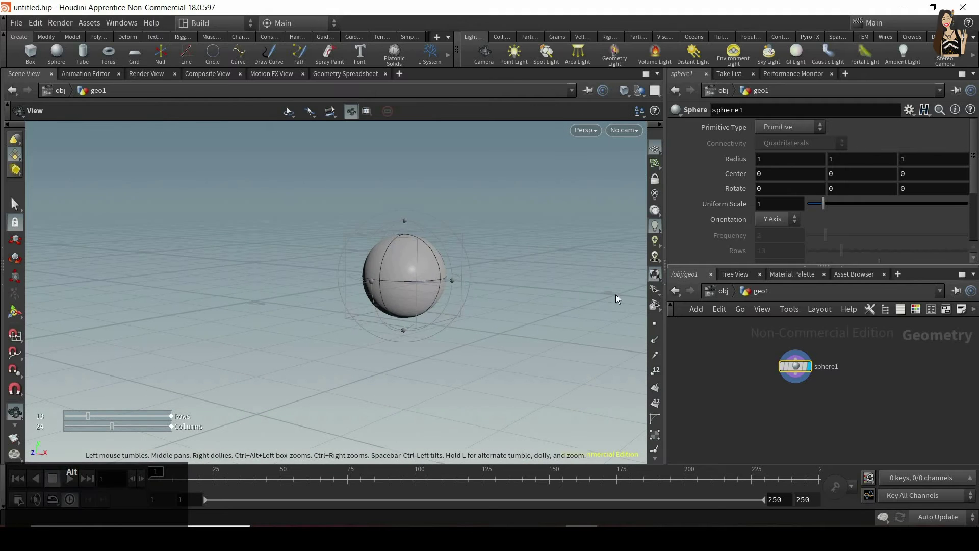
Reposition the sphere node in the network and add a Transform node below it, wired to its output
left_click_drag(791, 382, 747, 363)
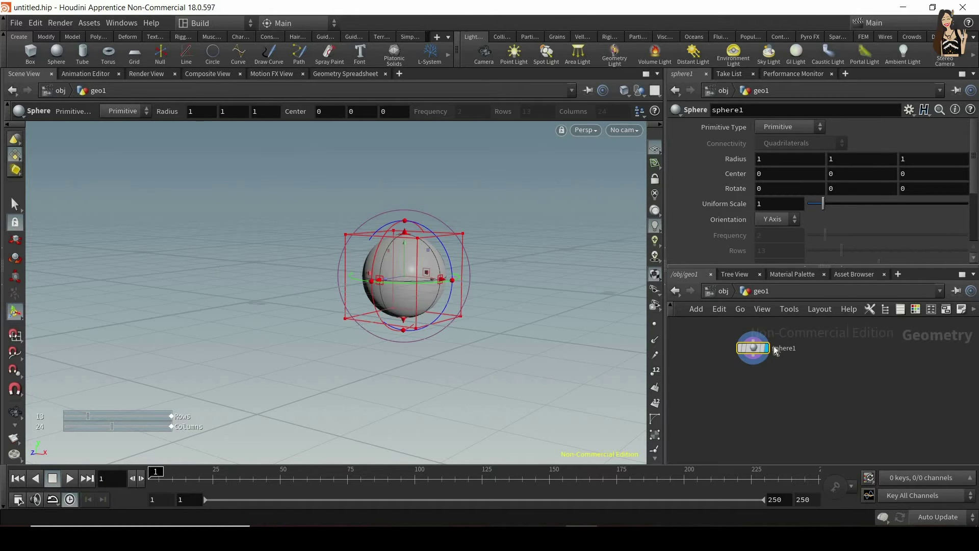
mouse_move(760, 353)
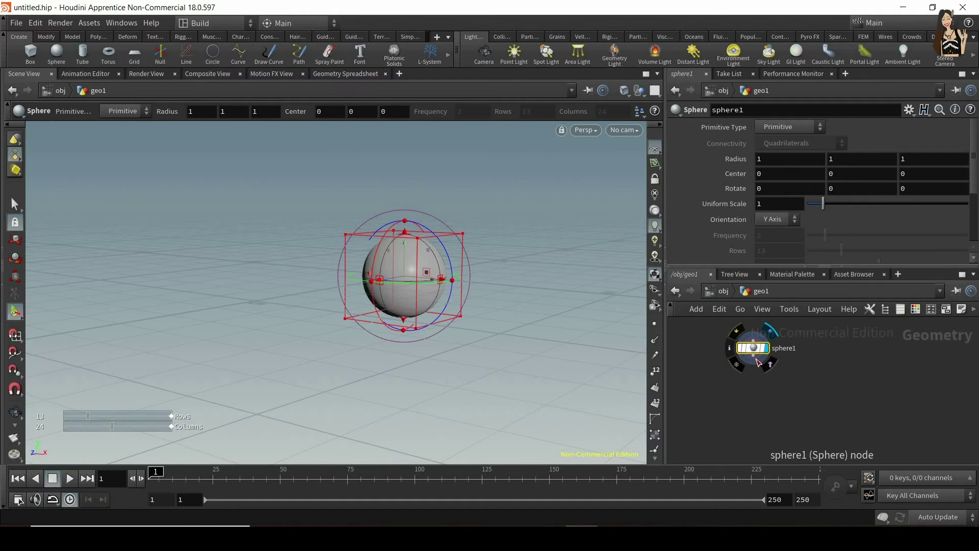
left_click(756, 359)
key("Tab")
type("tr")
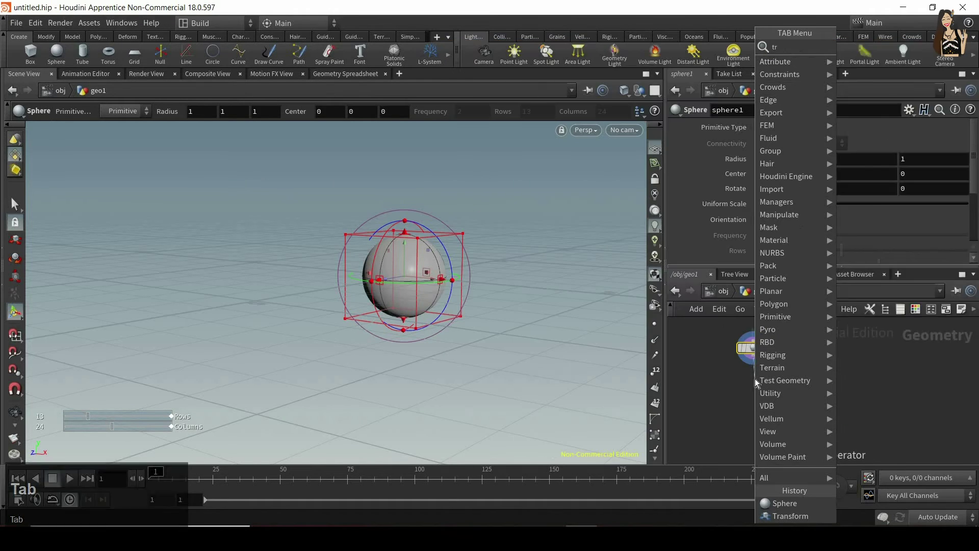
type("an")
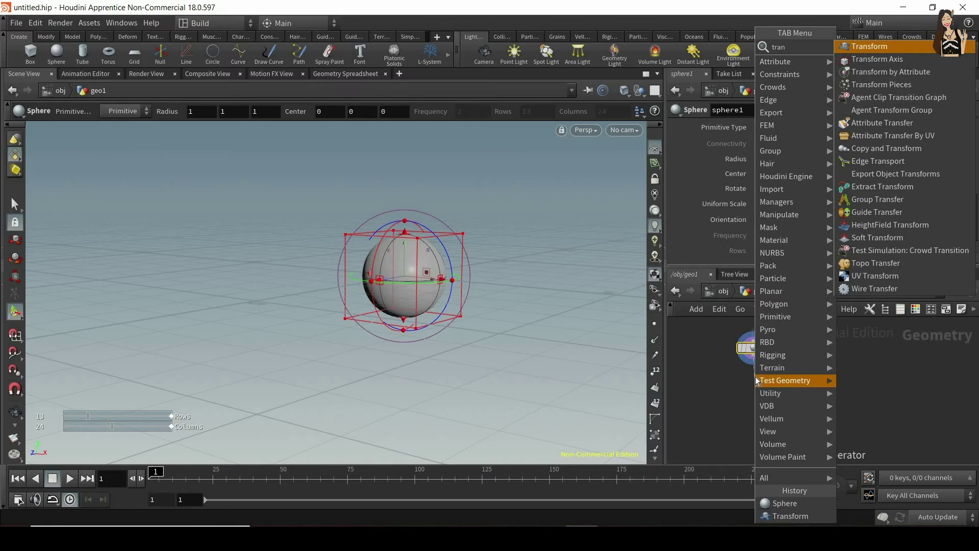
key("Return")
left_click(754, 379)
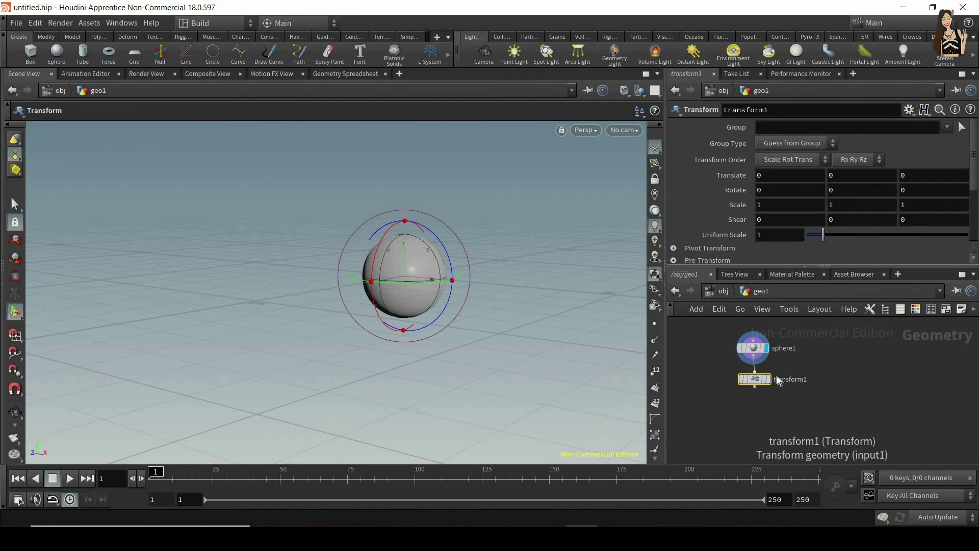
Set the display and render flags on the Transform node
mouse_move(774, 380)
scroll(804, 397, "up", 3)
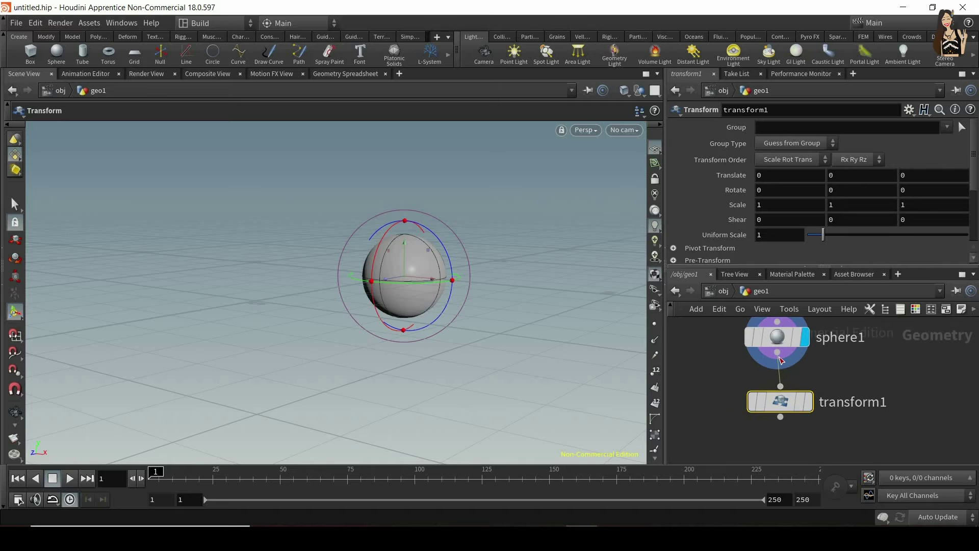
left_click(780, 357)
left_click(780, 386)
key("ctrl")
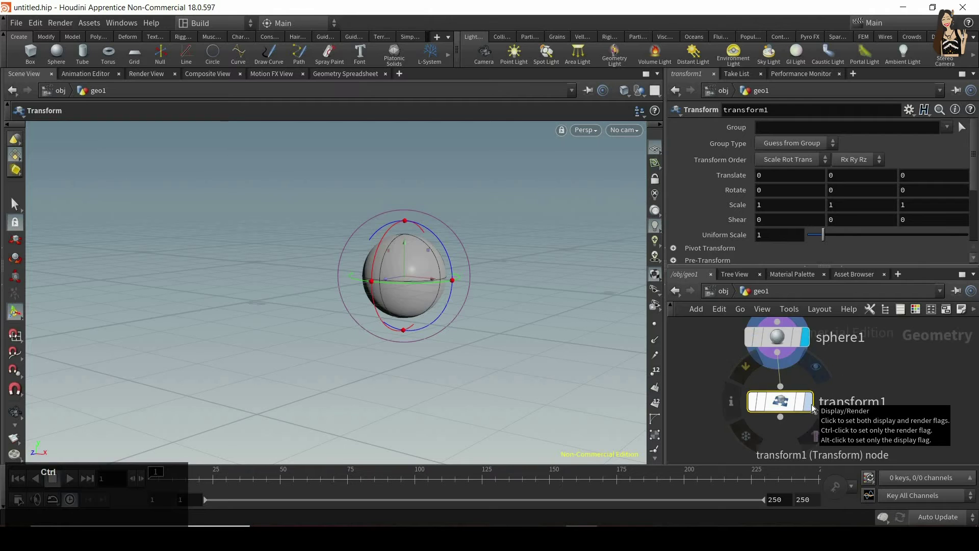
left_click(808, 401)
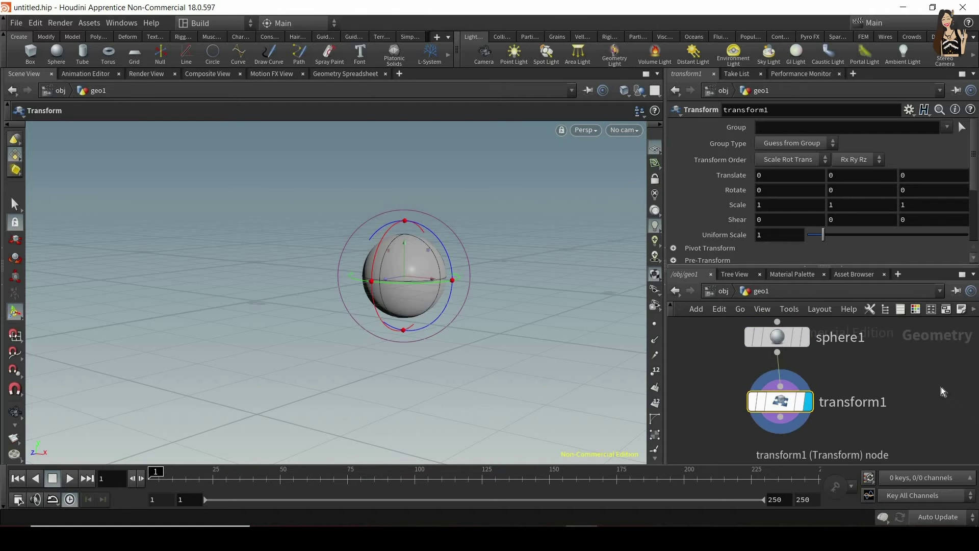
Set the Transform node's X translation to 1
mouse_move(815, 363)
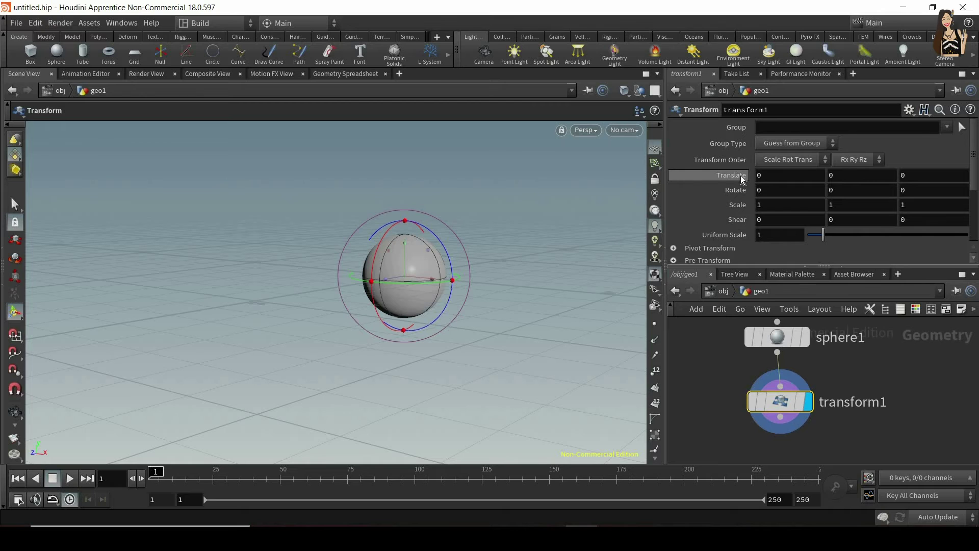
left_click_drag(729, 365, 798, 358)
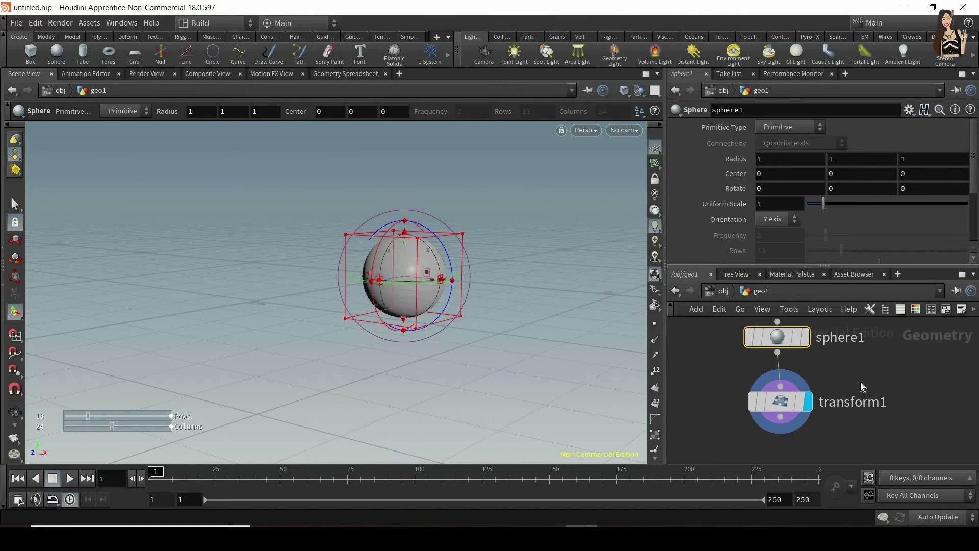
left_click_drag(874, 382, 727, 429)
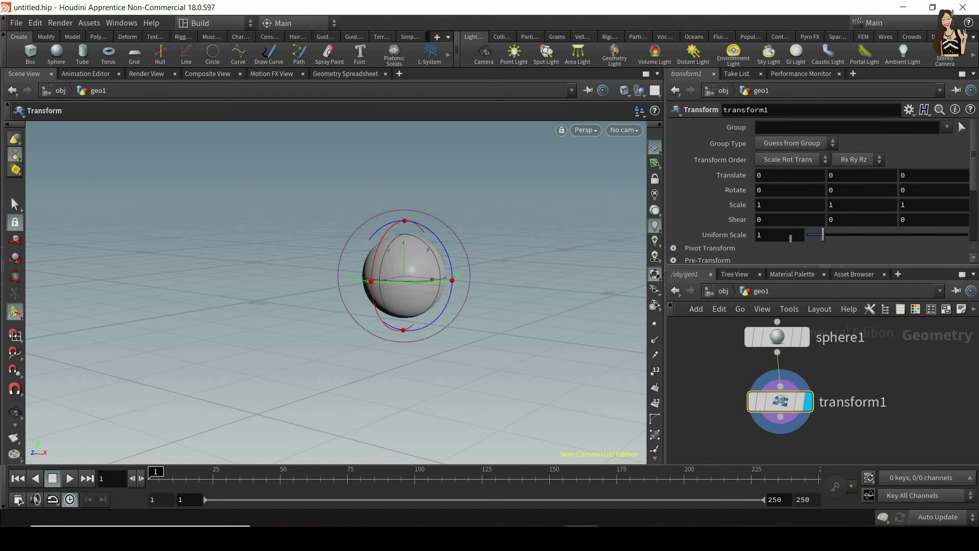
middle_click_drag(770, 174, 798, 170)
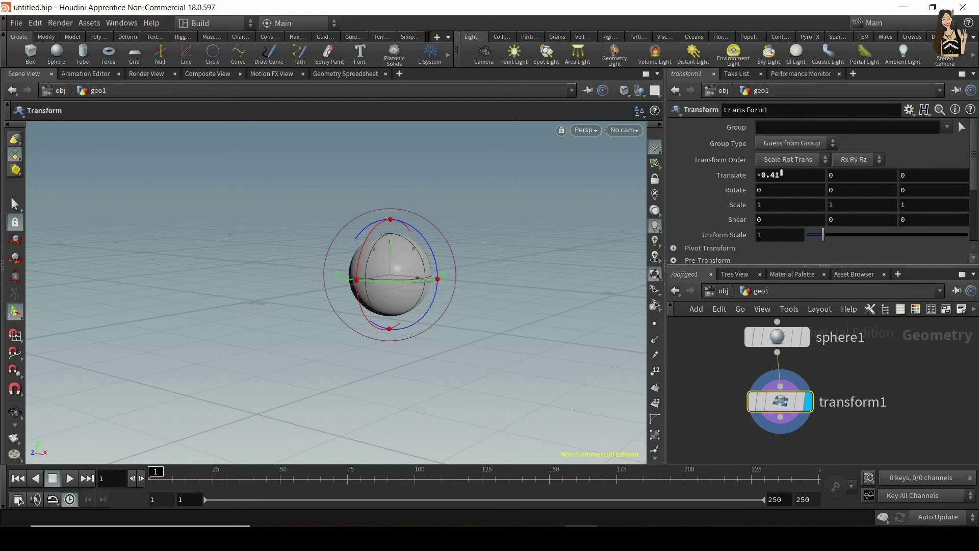
double_click(801, 180)
type("1")
key("Return")
left_click_drag(361, 262, 352, 281, "alt")
key("Return")
left_click_drag(859, 380, 735, 436)
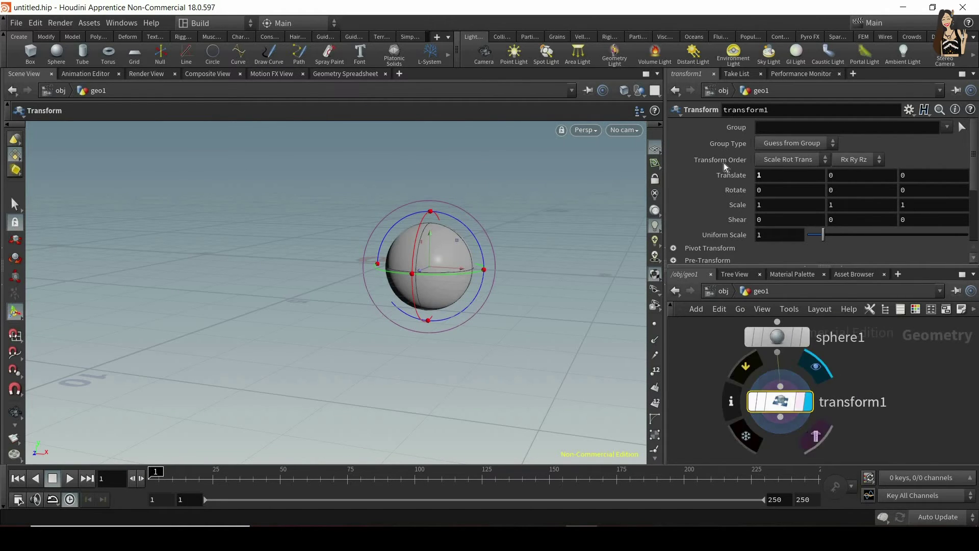
Switch the display and render flags to the sphere node and select it to view its original position and parameters
mouse_move(793, 345)
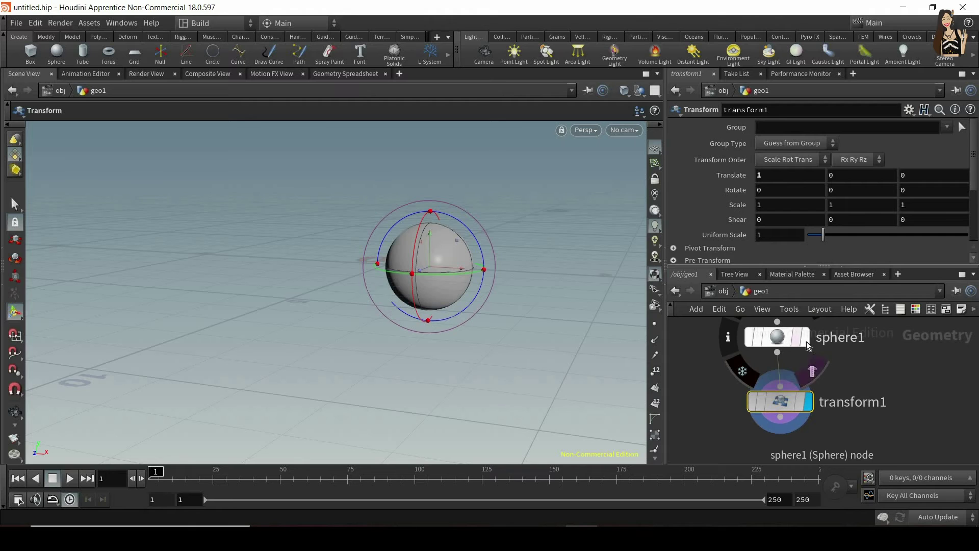
left_click(806, 341)
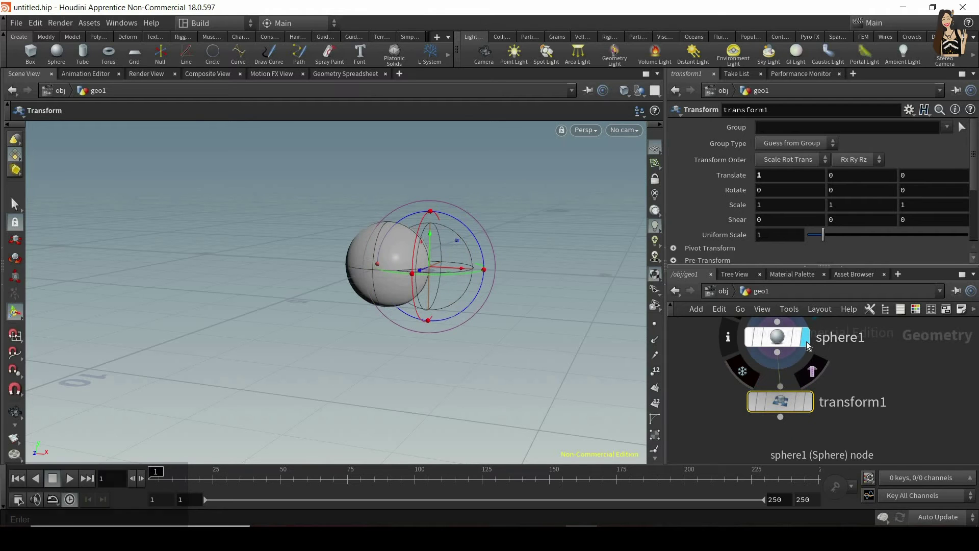
left_click(785, 338)
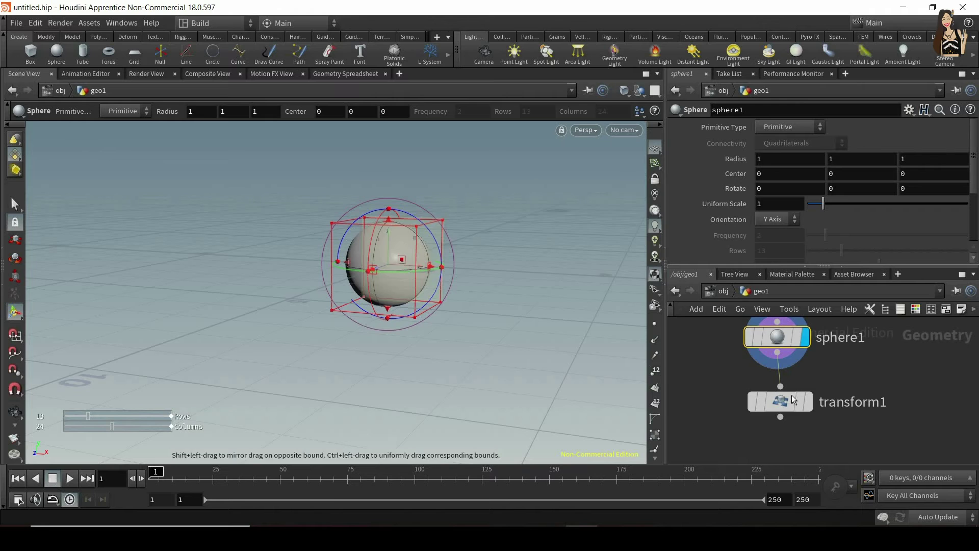
Toggle the display and render flags between the sphere and Transform nodes to compare them, ending on the selected Transform node
mouse_move(761, 356)
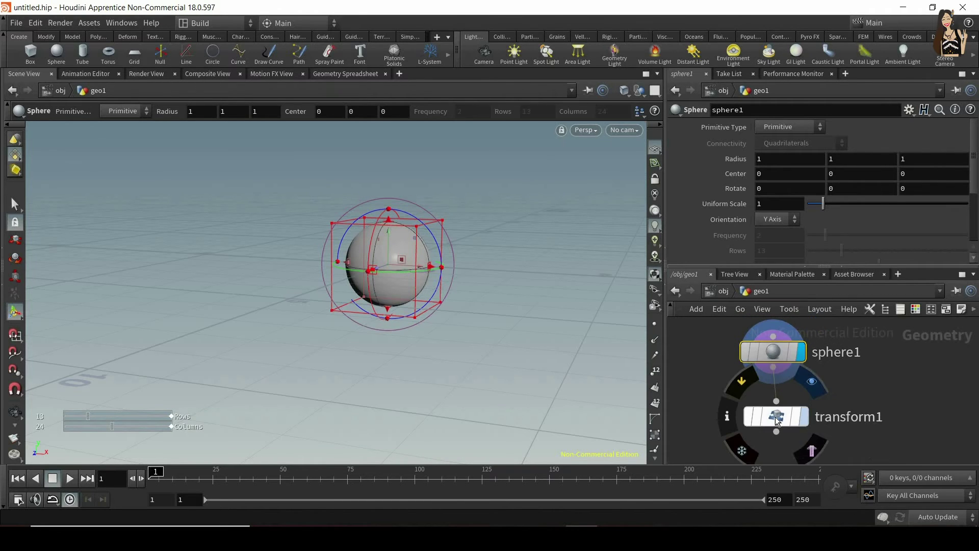
left_click(802, 417)
left_click(799, 354)
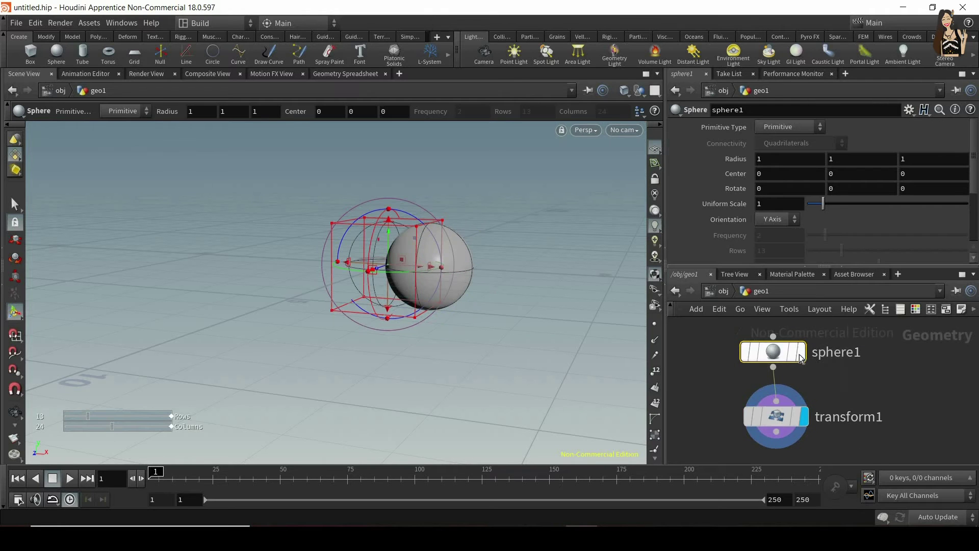
left_click(800, 353)
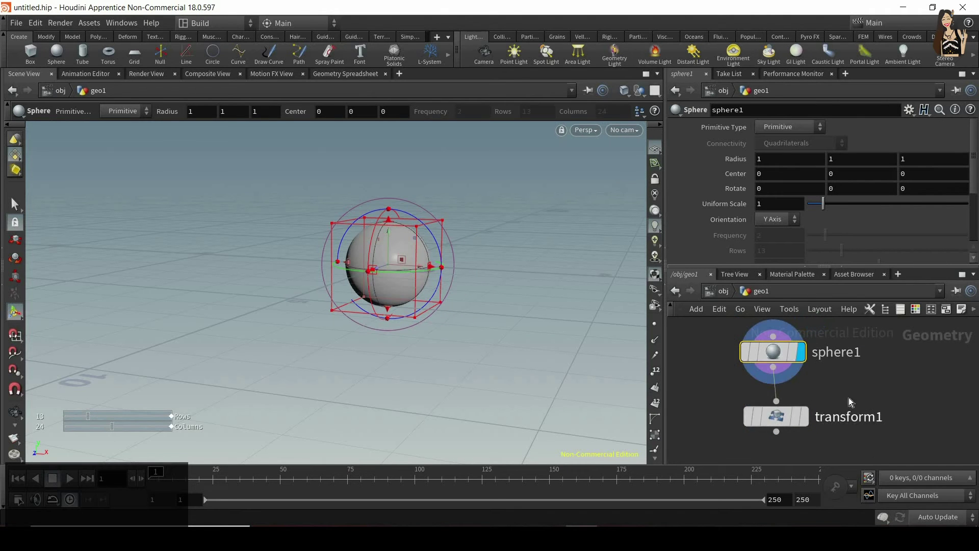
left_click(804, 422)
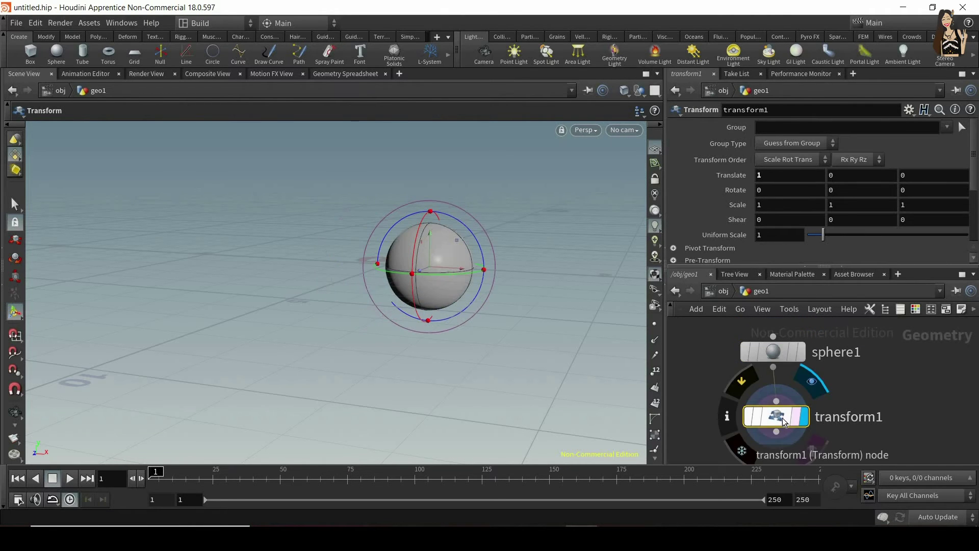
Set the Transform node's uniform scale to 3.38 and its first shear value to 0.5
left_click_drag(817, 238, 861, 237)
left_click_drag(400, 312, 452, 356, "alt")
middle_click_drag(766, 216, 453, 279)
left_click_drag(453, 279, 459, 317, "alt")
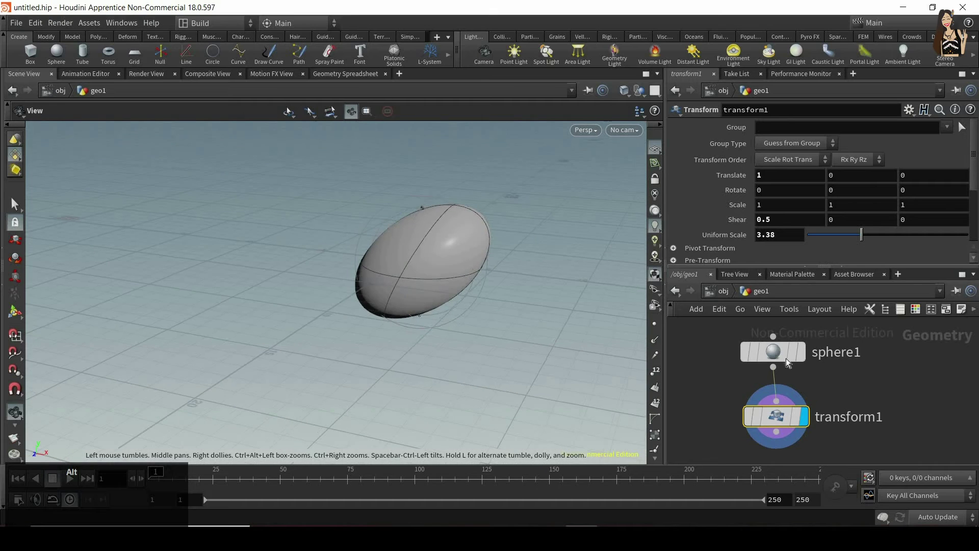
Display the original sphere and move its node up and to the left of the Transform node
left_click(802, 357)
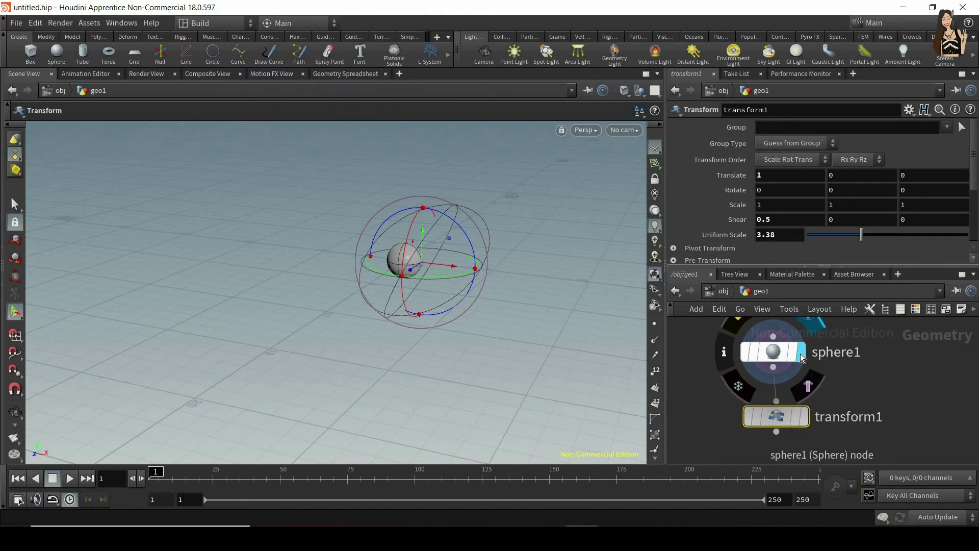
mouse_move(834, 383)
middle_mouse_down()
mouse_move(794, 363)
mouse_move(818, 390)
middle_mouse_up()
scroll(797, 364, "down", 3)
left_click_drag(772, 360, 746, 350)
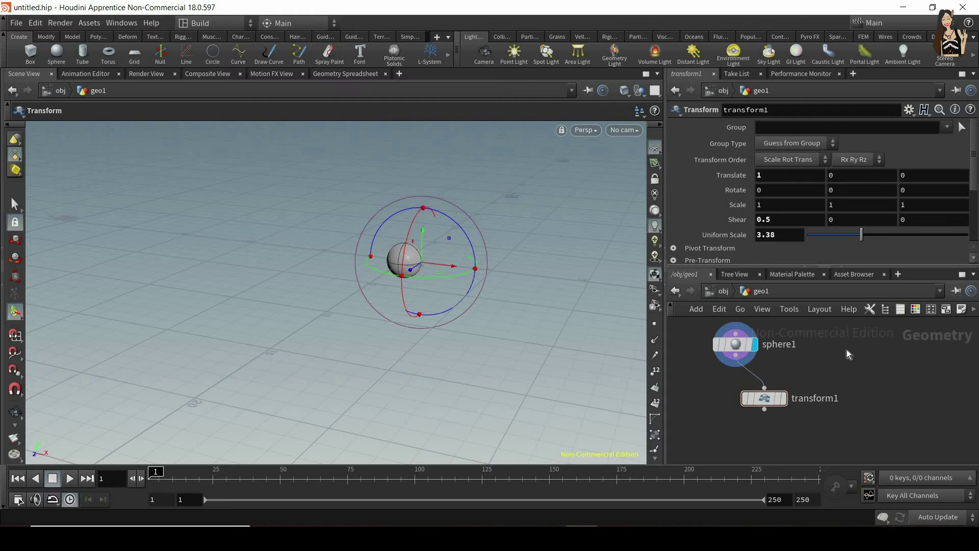
Add a Box node beside the sphere node in the geo1 network
key("Tab")
mouse_move(846, 350)
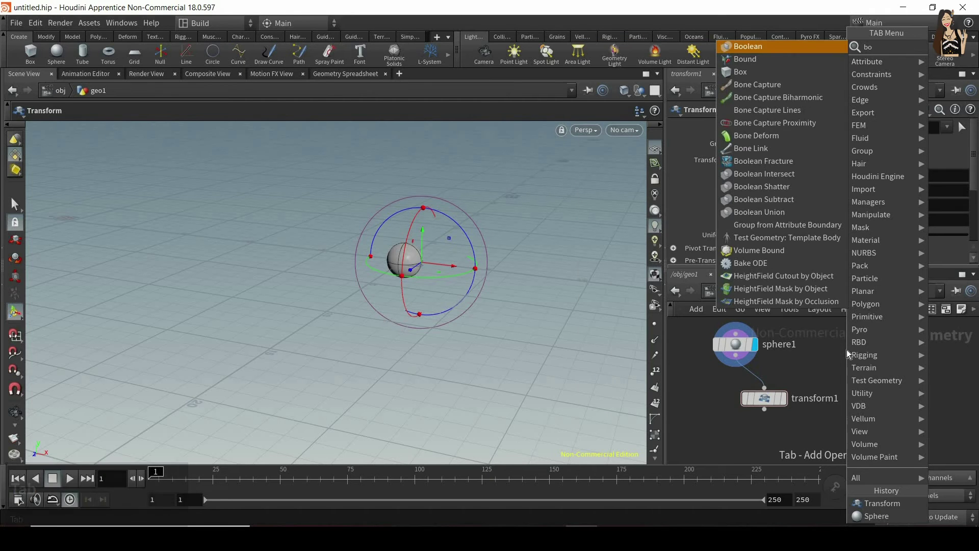
key("Return")
left_click(842, 343)
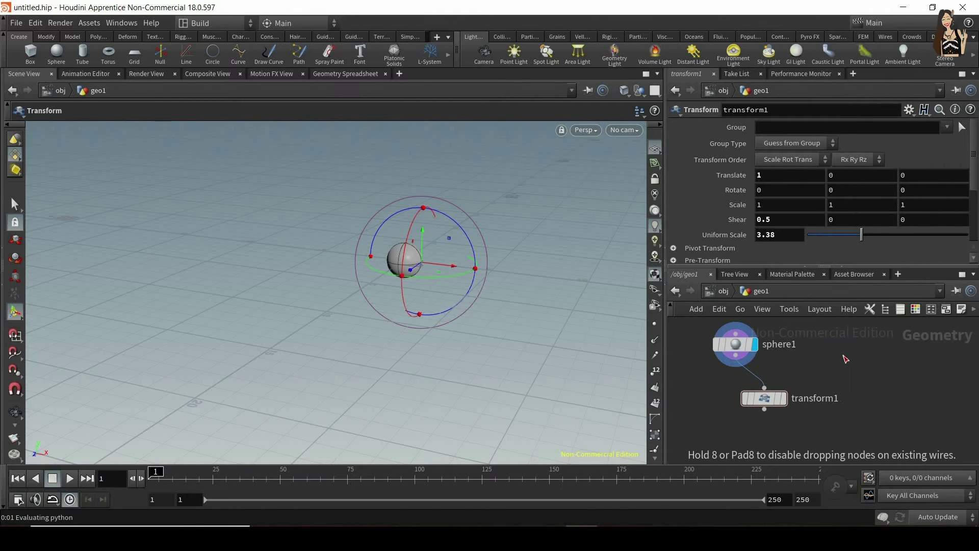
Display the Transform node and wire the box's output into its input in place of the sphere
left_click(783, 400)
left_click(763, 401)
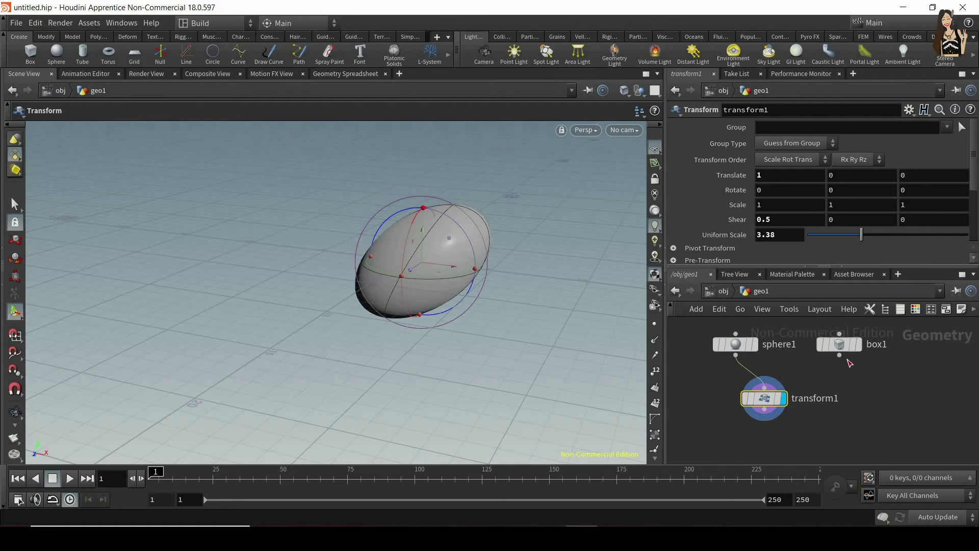
left_click_drag(840, 355, 772, 398)
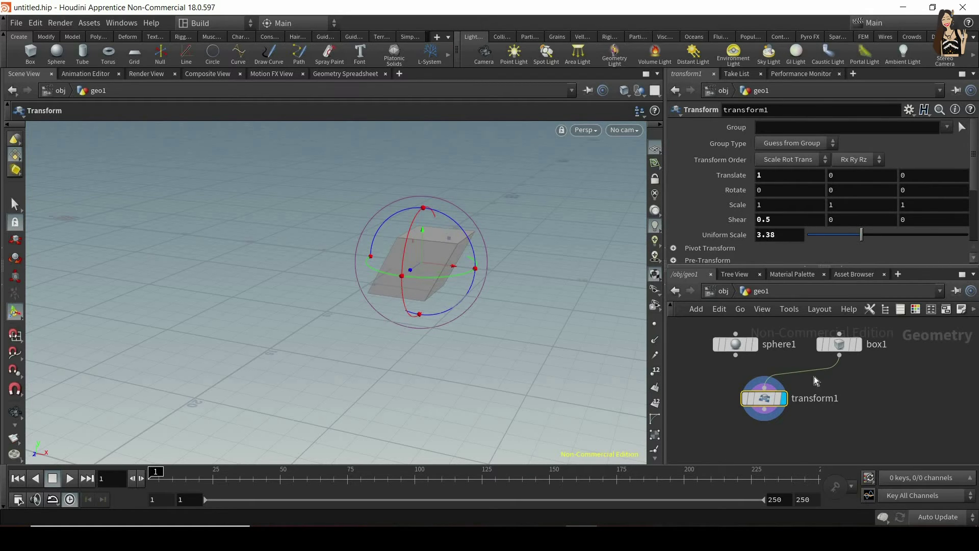
Display and select the box node to examine the untransformed box and its parameters
left_click(858, 344)
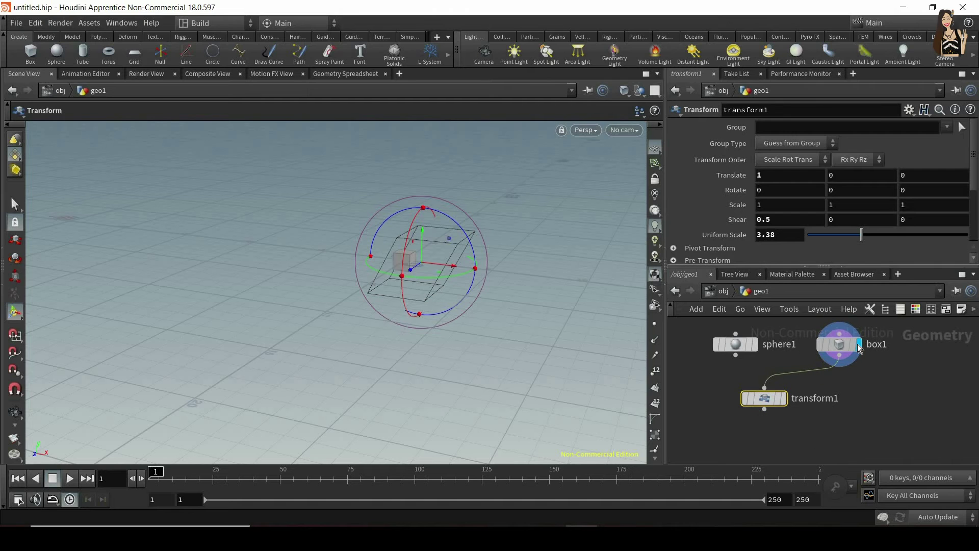
left_click(857, 349)
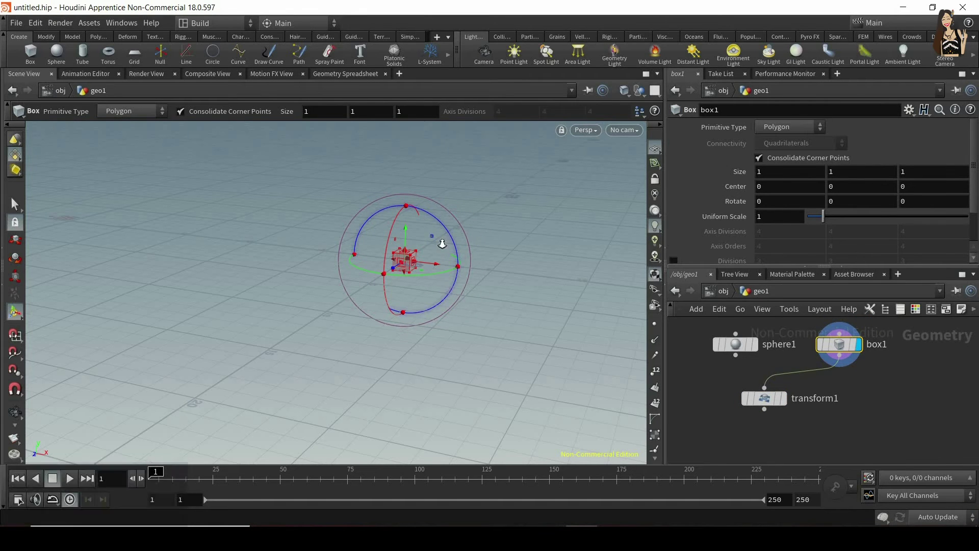
key("alt")
right_click_drag(449, 229, 406, 287, "alt")
middle_click_drag(406, 287, 409, 313, "alt")
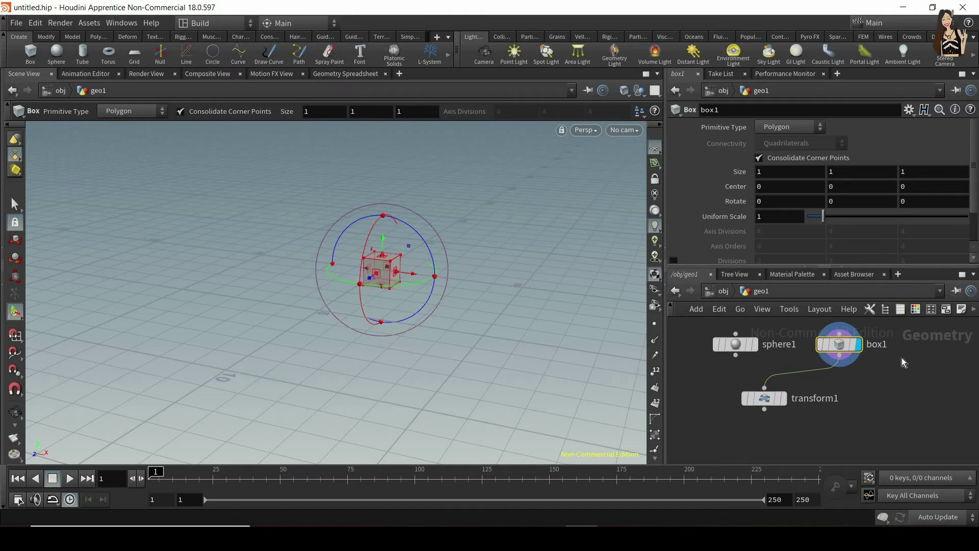
Add a File node beside the box and wire its output into the Transform node in place of the box
key("Tab")
type("file")
key("Return")
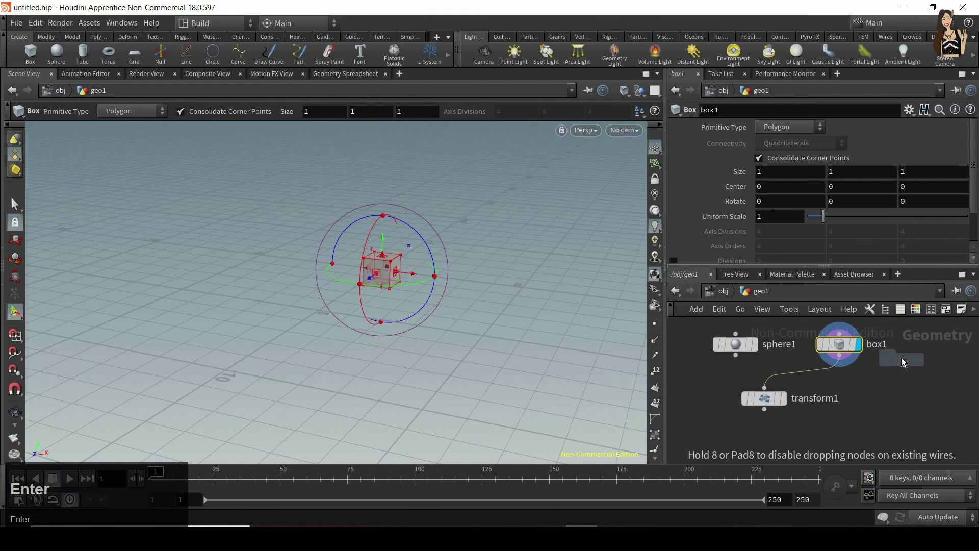
left_click(922, 347)
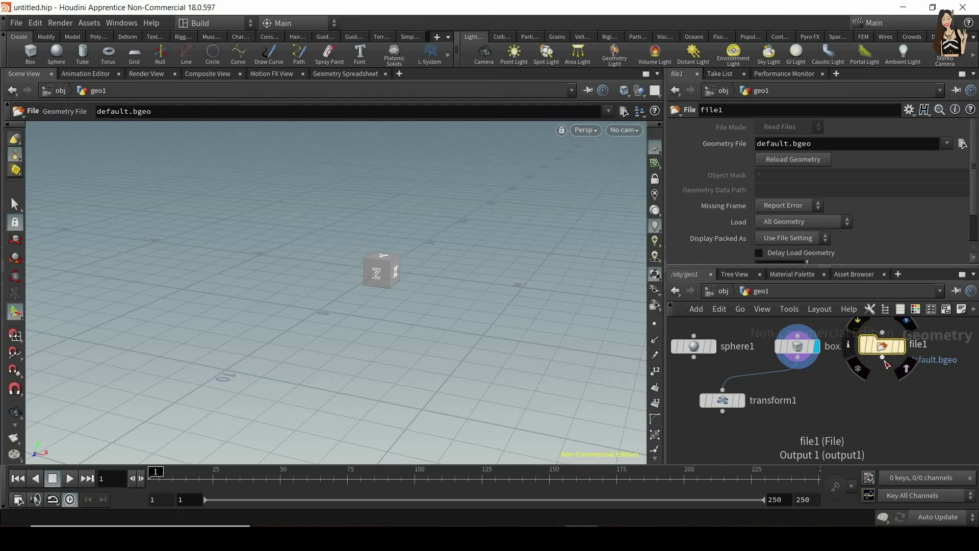
left_click_drag(882, 357, 722, 392)
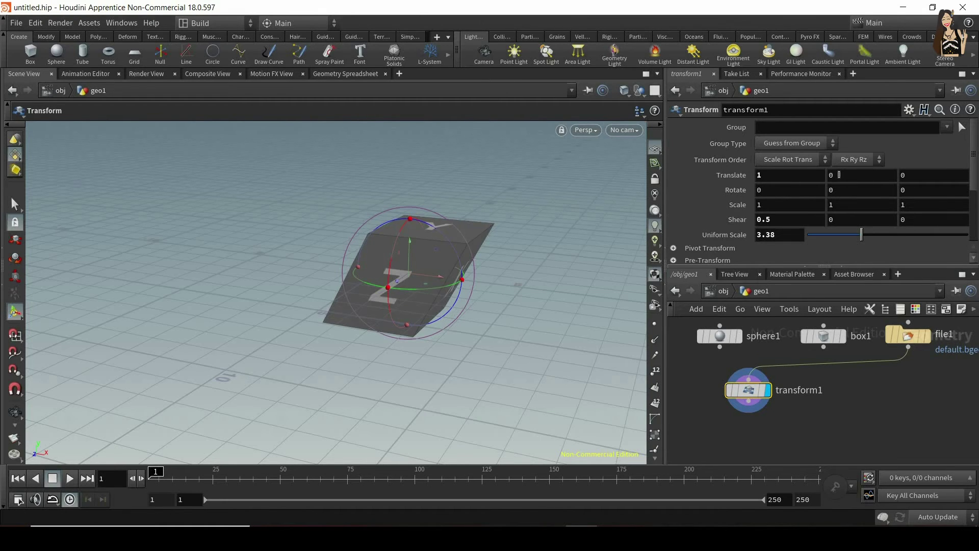
Keyframe the Transform node's Y translation at 0 on frame 1 and at 2 on frame 51
key("alt")
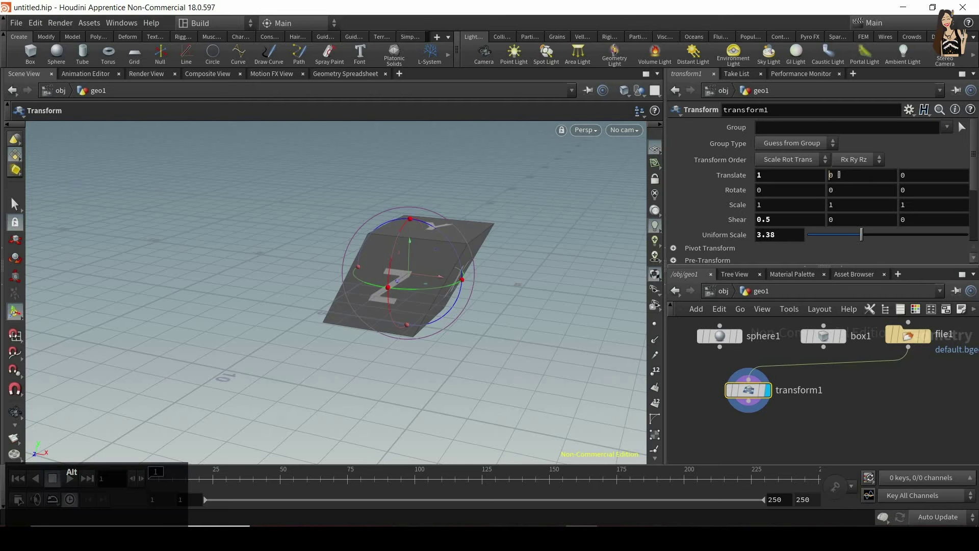
left_click(839, 175, "alt")
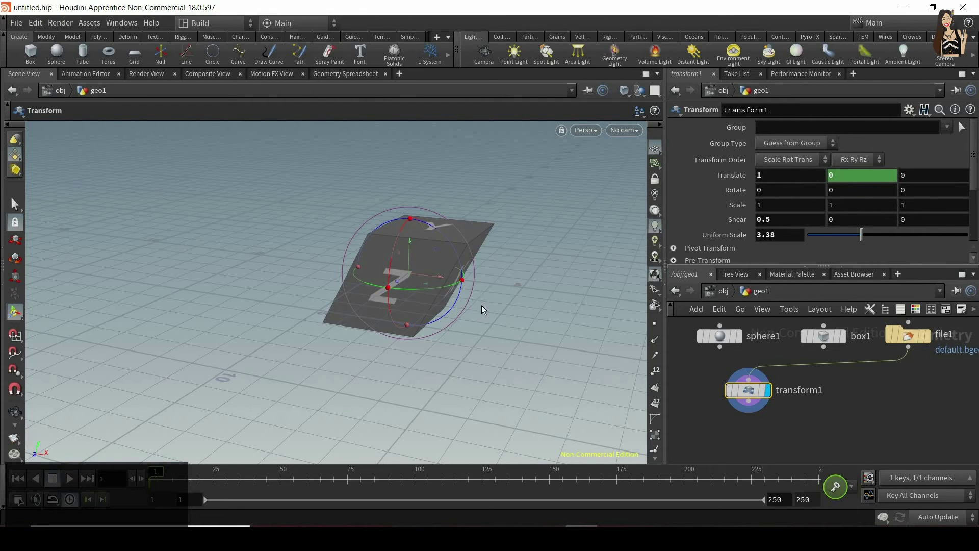
scroll(455, 411, "down", 3)
left_click_drag(237, 481, 282, 480)
key("Tab")
type("2")
key("Return")
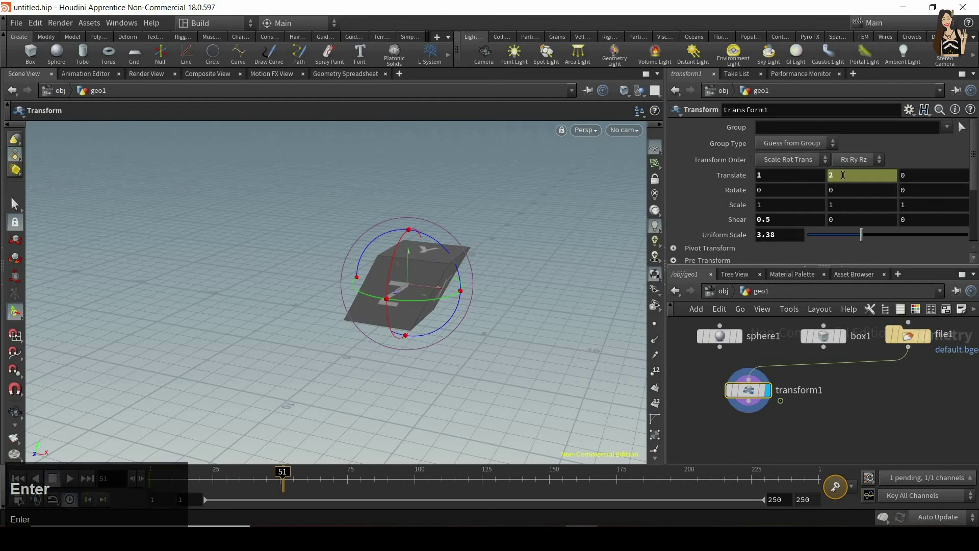
left_click(843, 175, "alt")
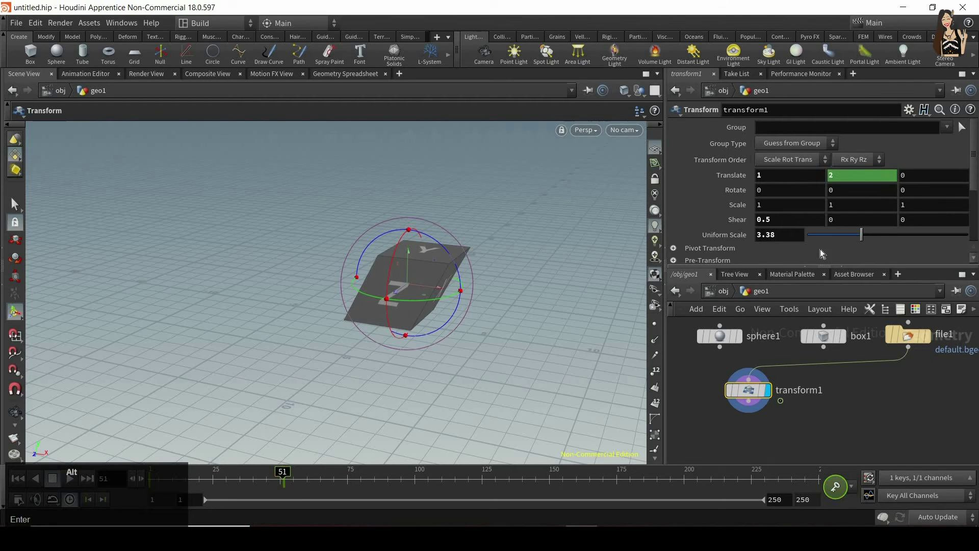
Scrub back to the start of the timeline and play the keyframed animation
left_click_drag(288, 479, 150, 480)
left_click(70, 478)
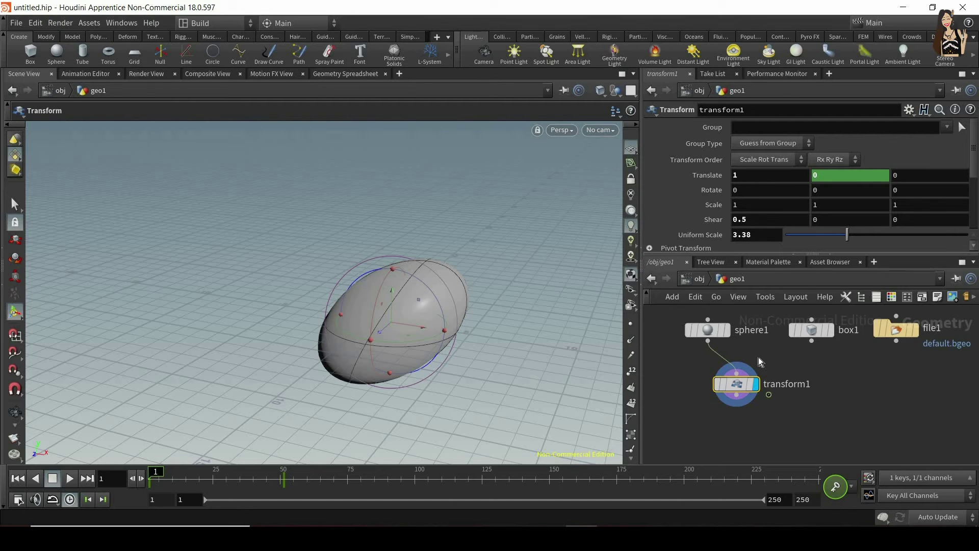
Select the Transform node inside geo1, go up to the object level and select the geo1 object
left_click(707, 330)
left_click_drag(804, 368, 698, 417)
mouse_move(743, 391)
left_click(696, 280)
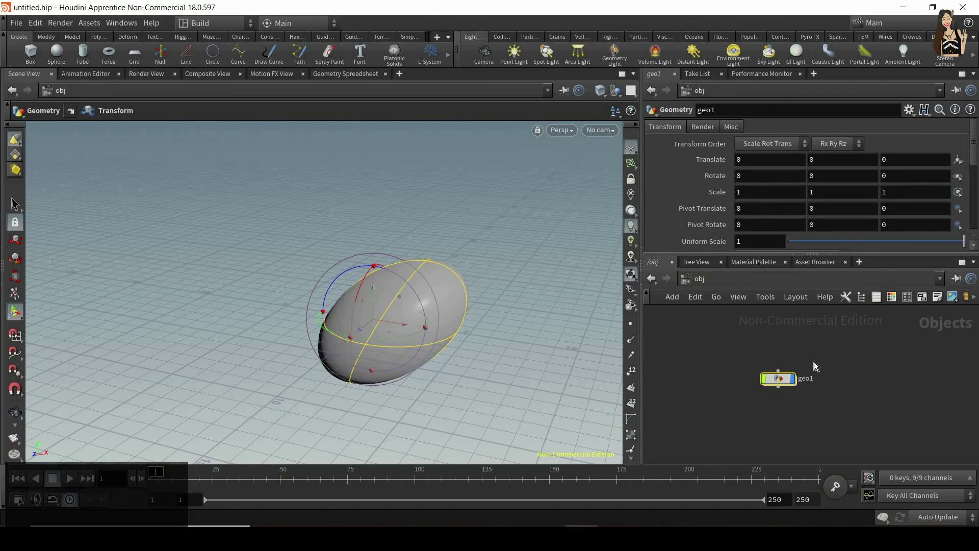
left_click_drag(853, 350, 740, 425)
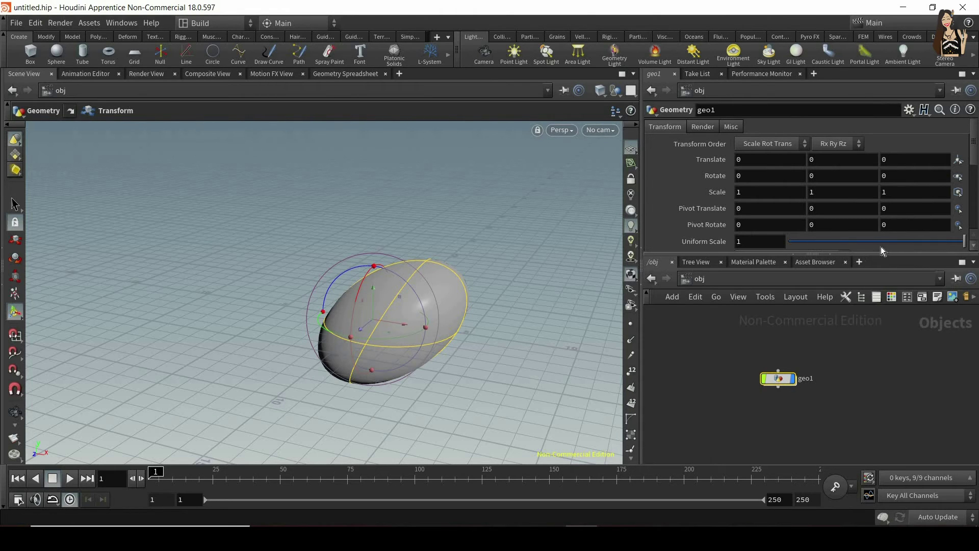
Move the whole geo1 object along X to a translation of about -4.44
left_click_drag(858, 240, 963, 244)
middle_click_drag(741, 159, 836, 163)
left_click_drag(403, 326, 311, 309)
key("r")
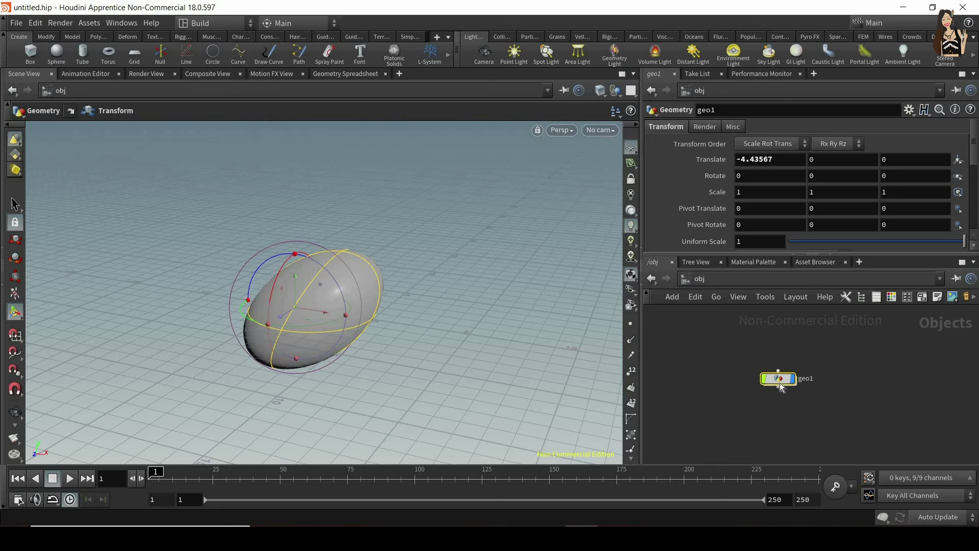
Enter the geo1 network and add a Merge node near the Transform node
mouse_move(780, 384)
double_click(778, 379)
key("Tab")
type("merge")
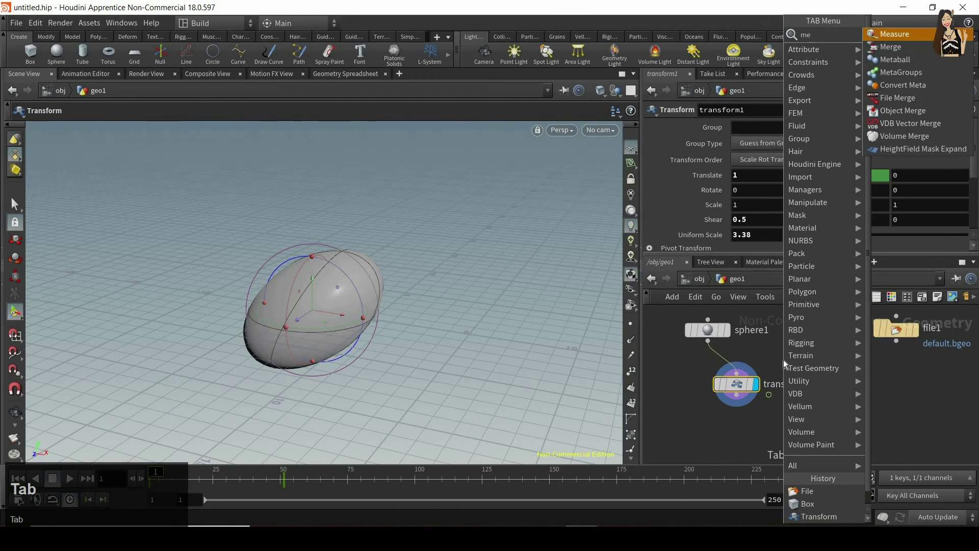
key("Return")
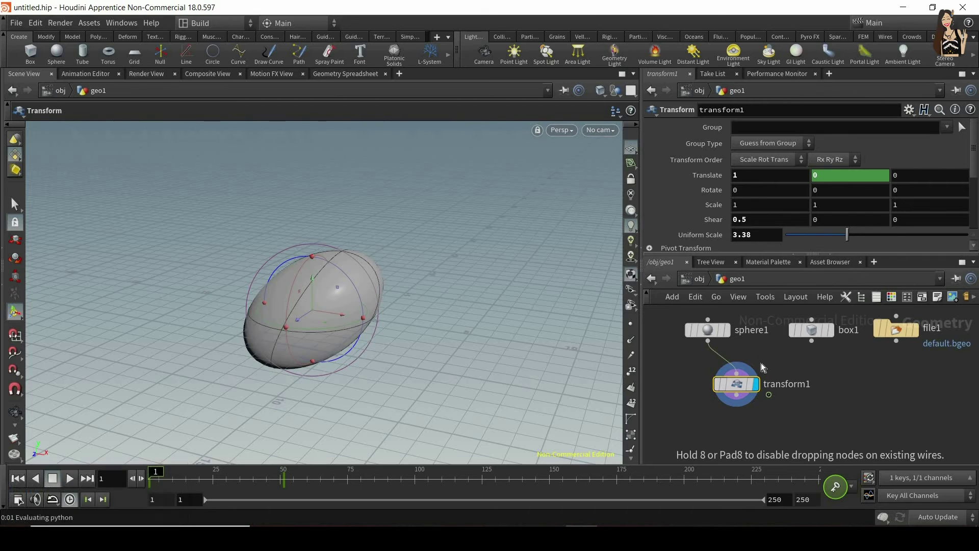
left_click(781, 360)
Wire the sphere and box into the Merge node and feed its output into the Transform node placed below it
left_click_drag(770, 350, 791, 350)
left_click_drag(747, 385, 781, 403)
left_click_drag(759, 360, 754, 386)
left_click(800, 396)
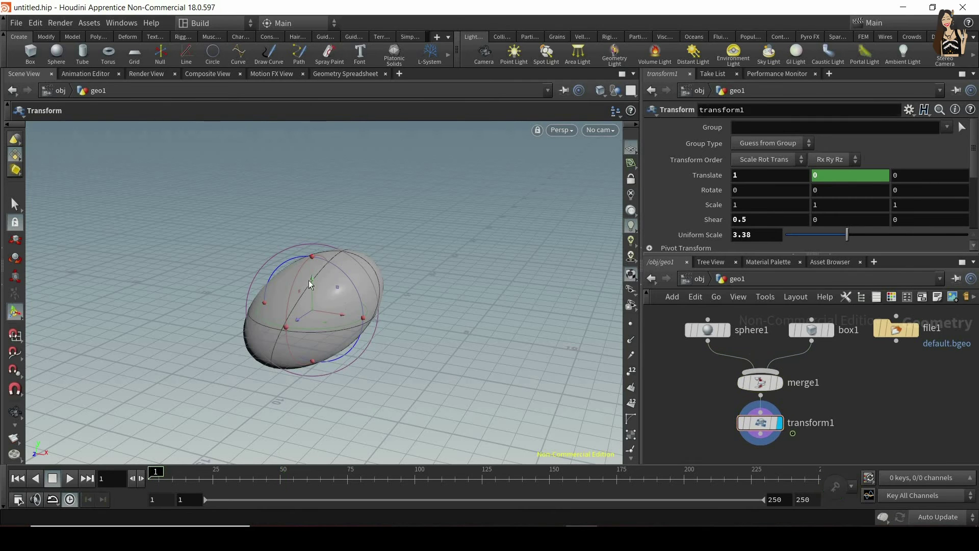
Move the box away from the sphere along X to a center of about -2.64
left_click(811, 329)
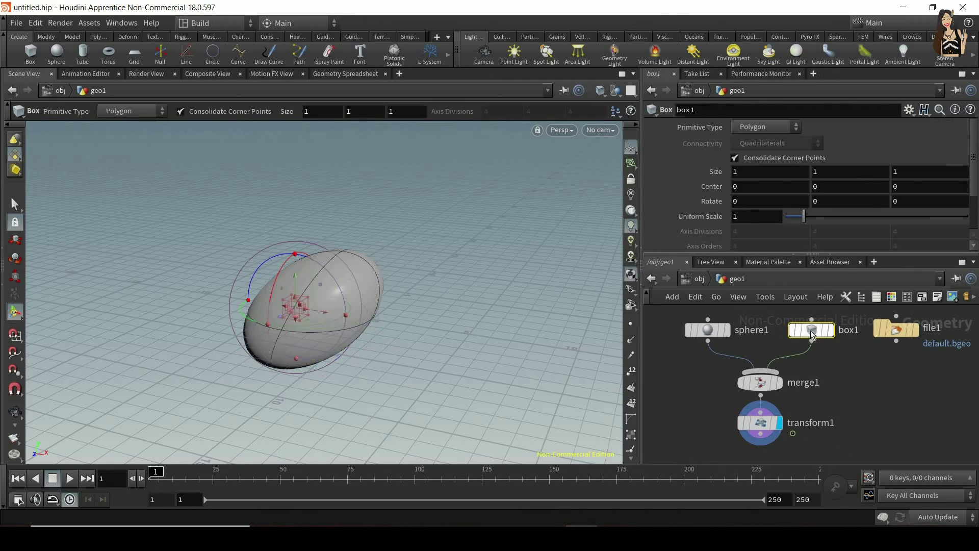
left_click_drag(325, 310, 408, 307)
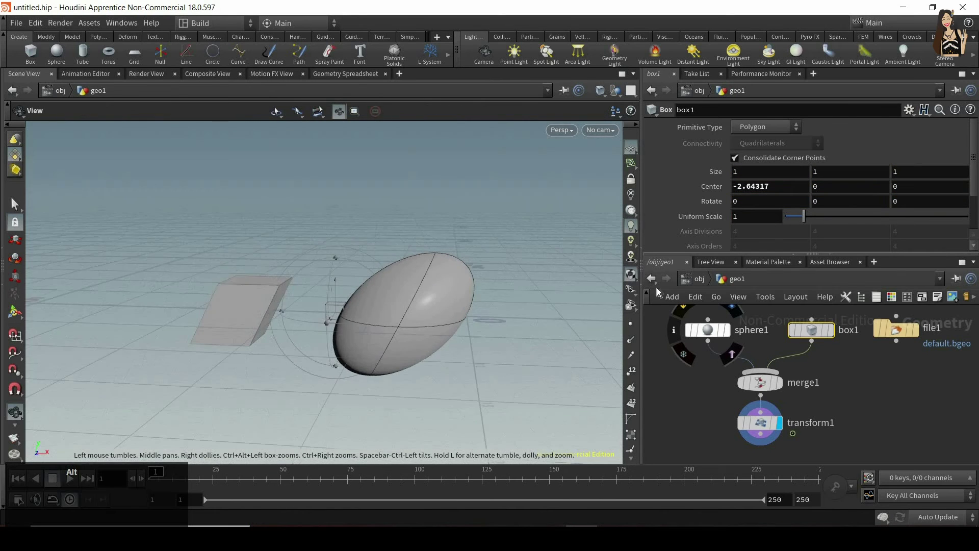
Go up to the object level to examine geo1's object transform parameters, and return inside its network
left_click(699, 283)
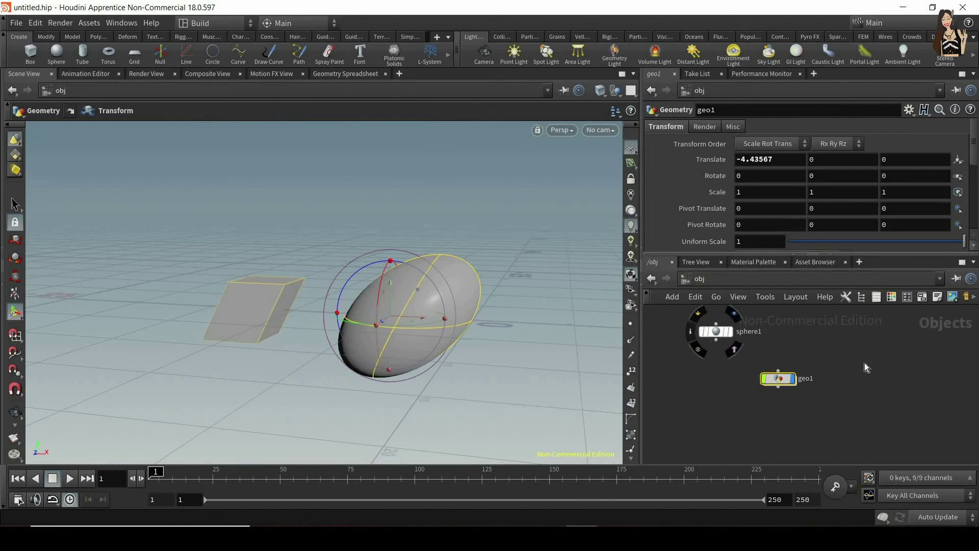
left_click(831, 347)
left_click(779, 386)
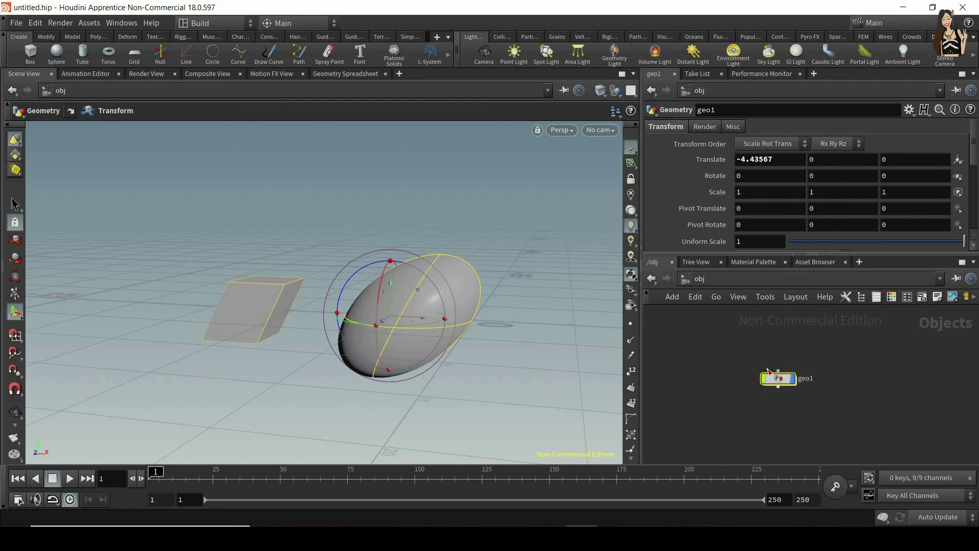
mouse_move(881, 246)
left_mouse_down()
mouse_move(858, 245)
mouse_move(881, 246)
left_mouse_up()
scroll(785, 384, "up", 2)
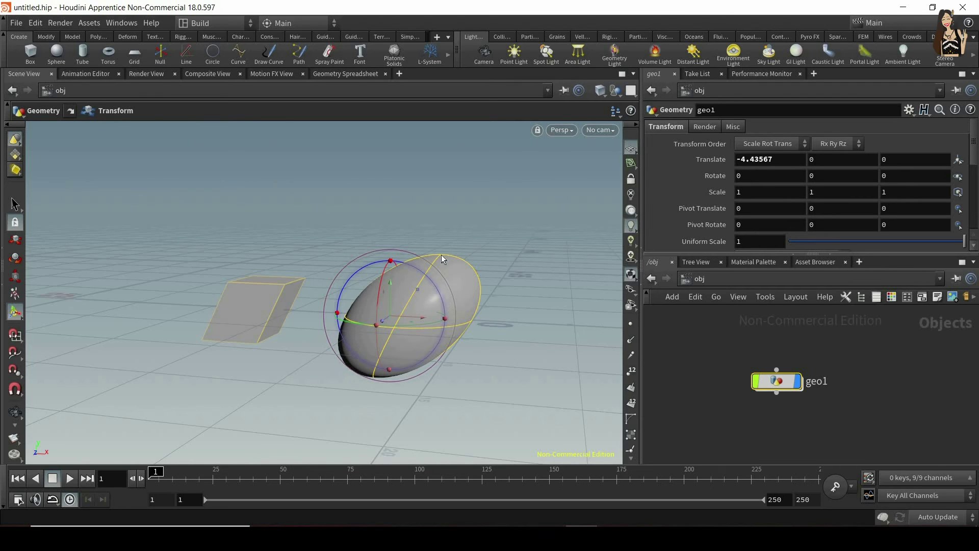
mouse_move(787, 384)
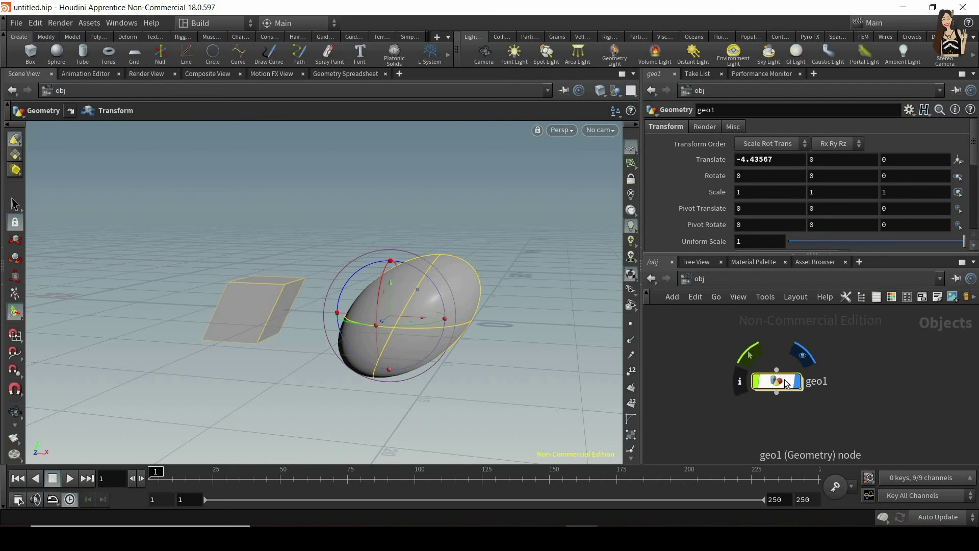
double_click(782, 380)
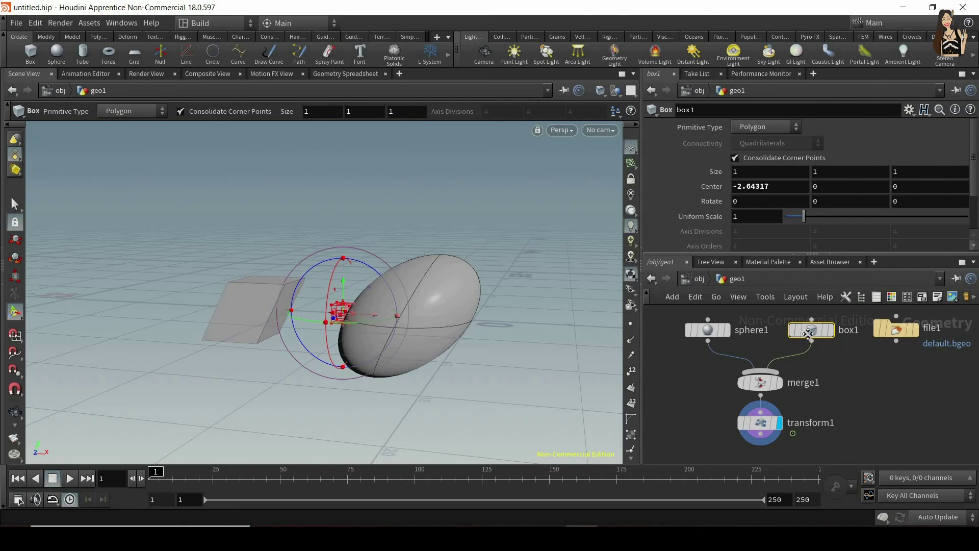
Move the Merge and Transform nodes together beneath the sphere node, and offset the Transform node slightly to the left
middle_click_drag(869, 394, 816, 350)
scroll(815, 350, "down", 1)
middle_click_drag(835, 392, 845, 420)
left_click_drag(794, 436, 707, 369)
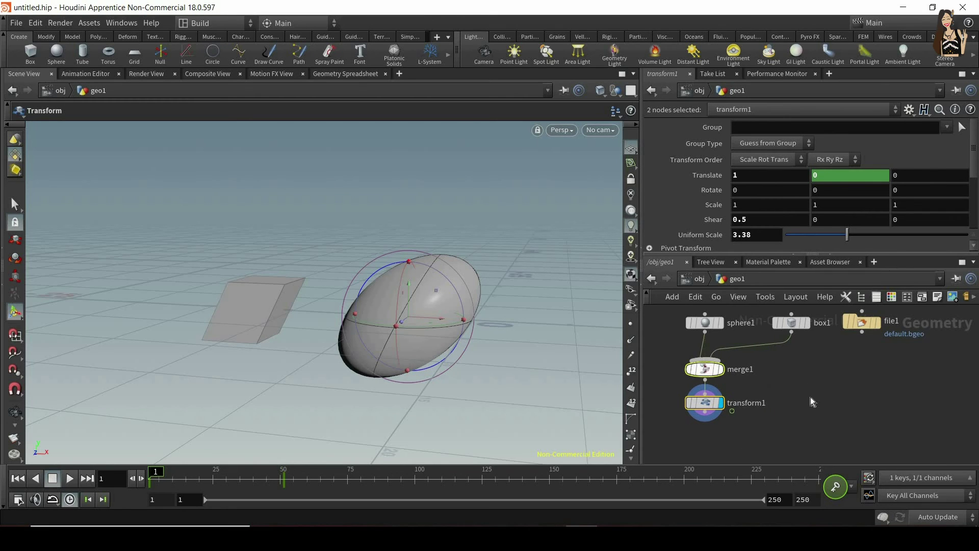
left_click(811, 399)
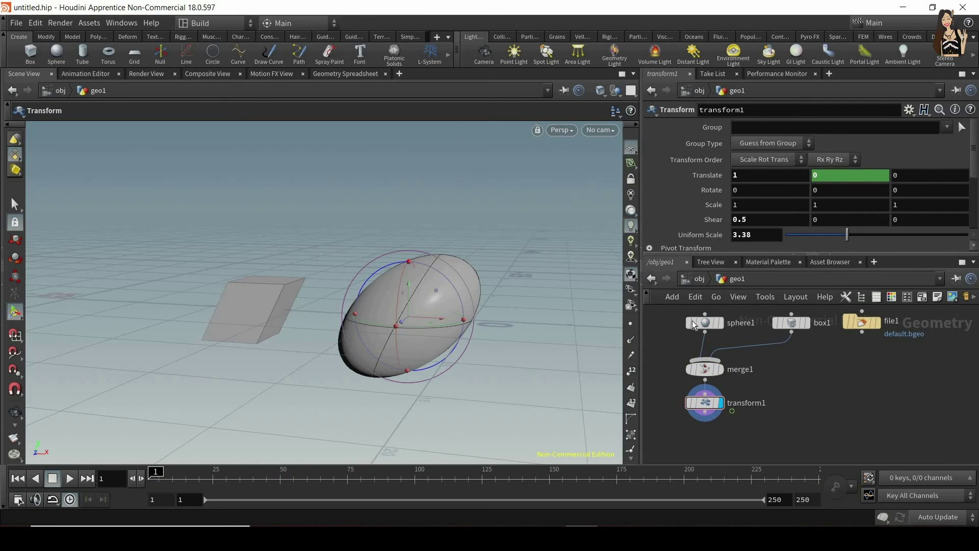
left_click_drag(707, 408, 688, 412)
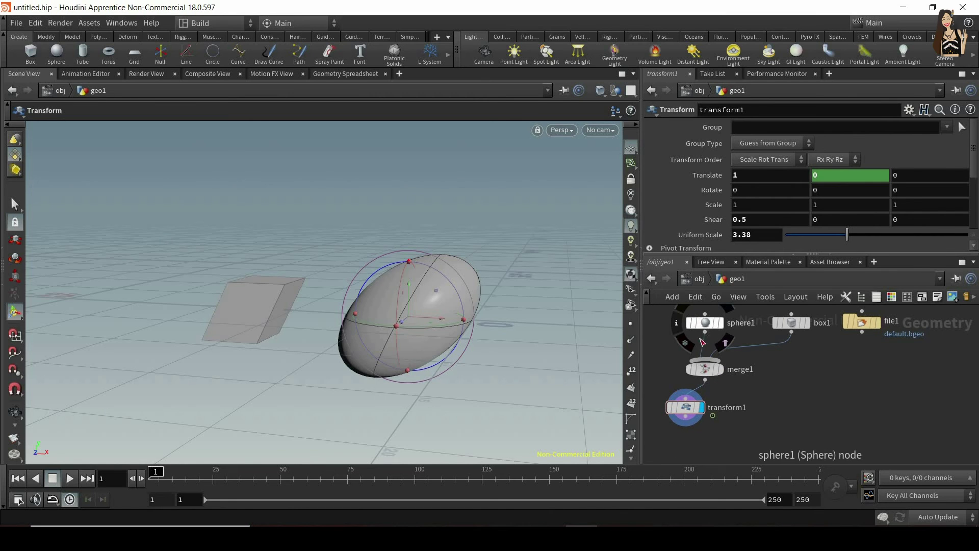
Branch a second Transform node off the Merge node's output and place it beside the first Transform node
left_click_drag(343, 272, 408, 286, "alt")
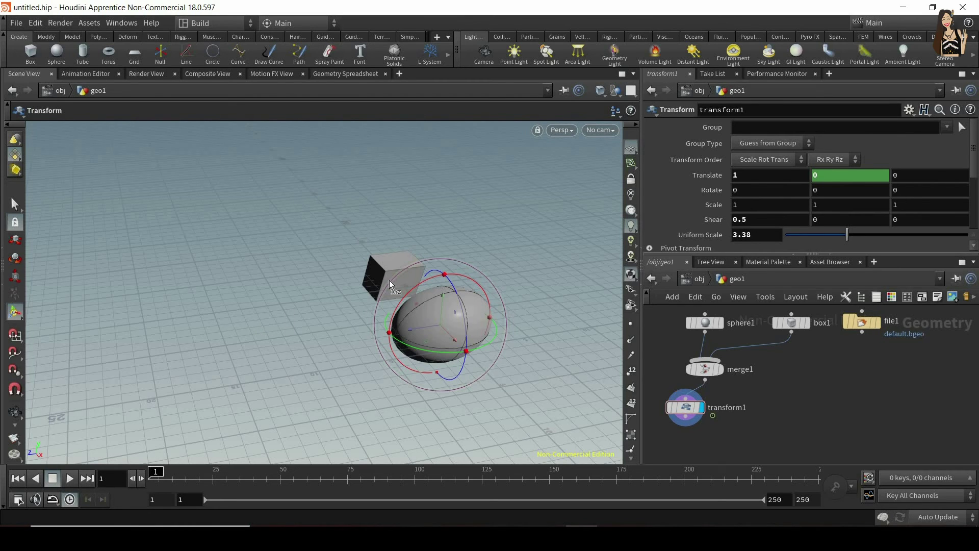
middle_click_drag(811, 422, 811, 415)
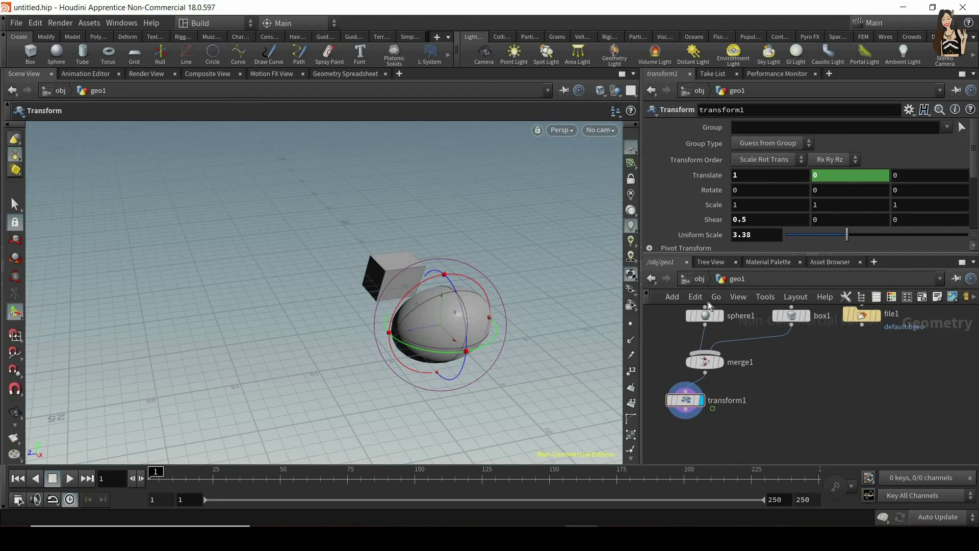
left_click(705, 373)
key("Tab")
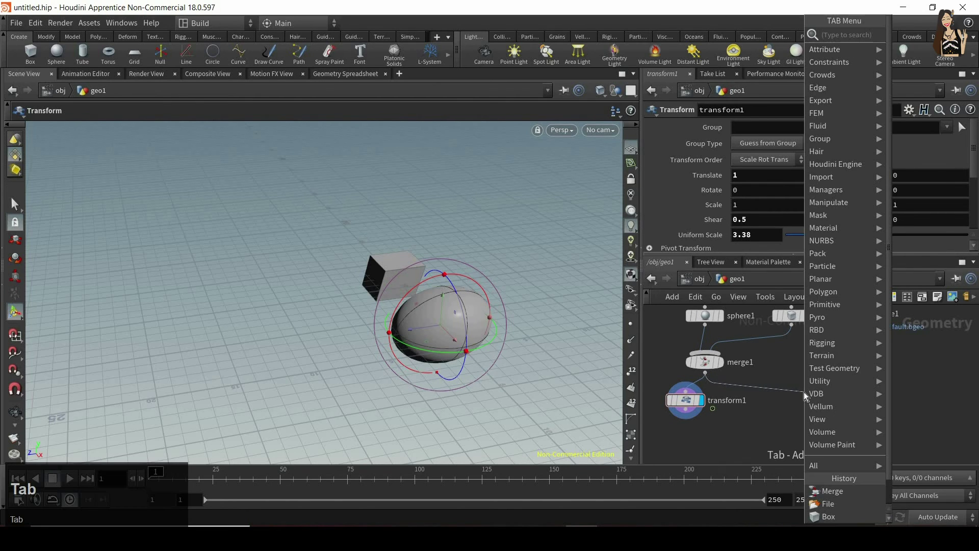
type("tran")
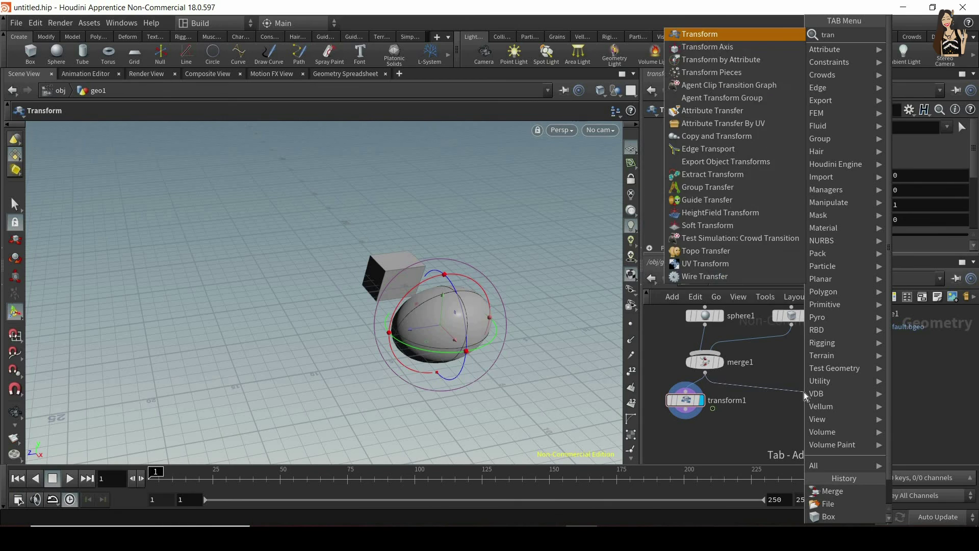
key("Return")
left_click(804, 391)
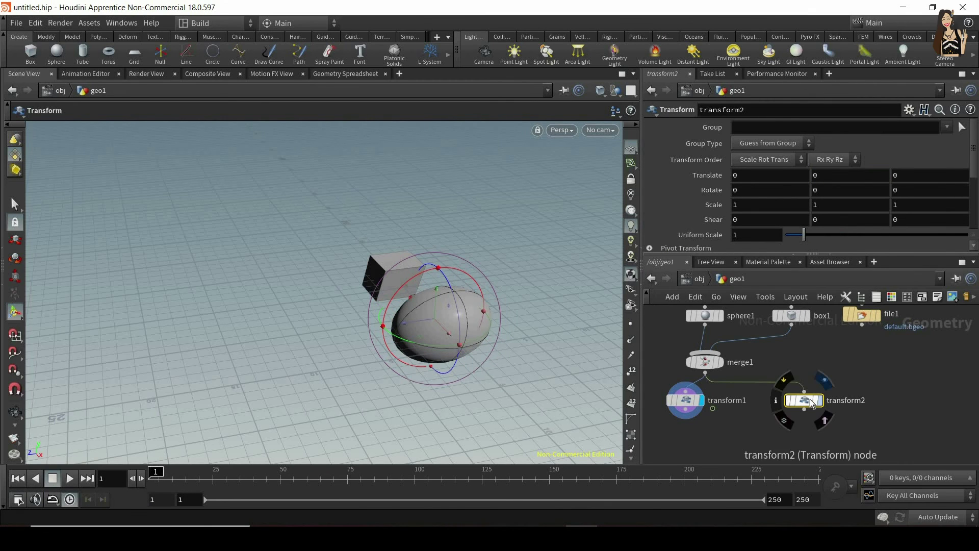
Display the second Transform node, move its geometry along Z to about -8.7, and set its uniform scale to 3.47
left_click(818, 401)
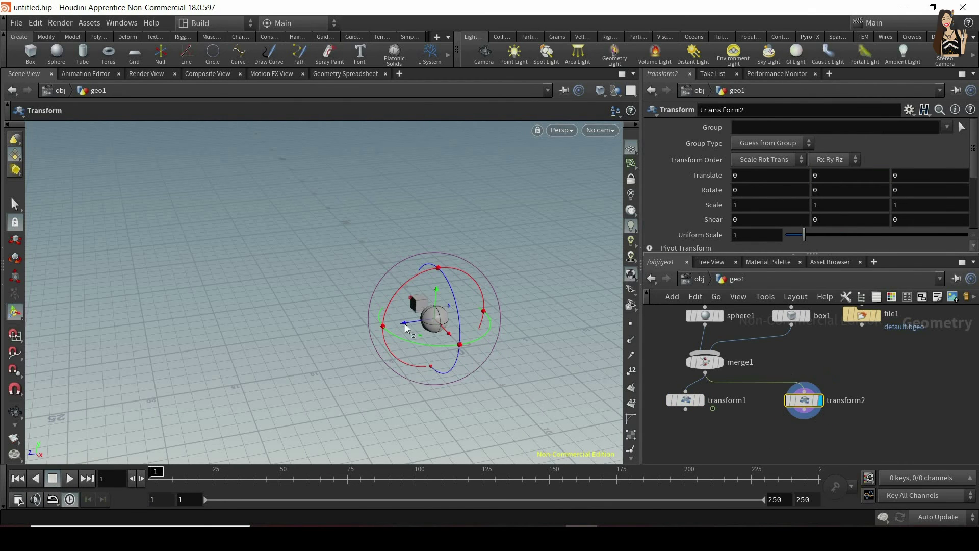
left_click_drag(408, 329, 530, 311)
left_click_drag(824, 236, 849, 237)
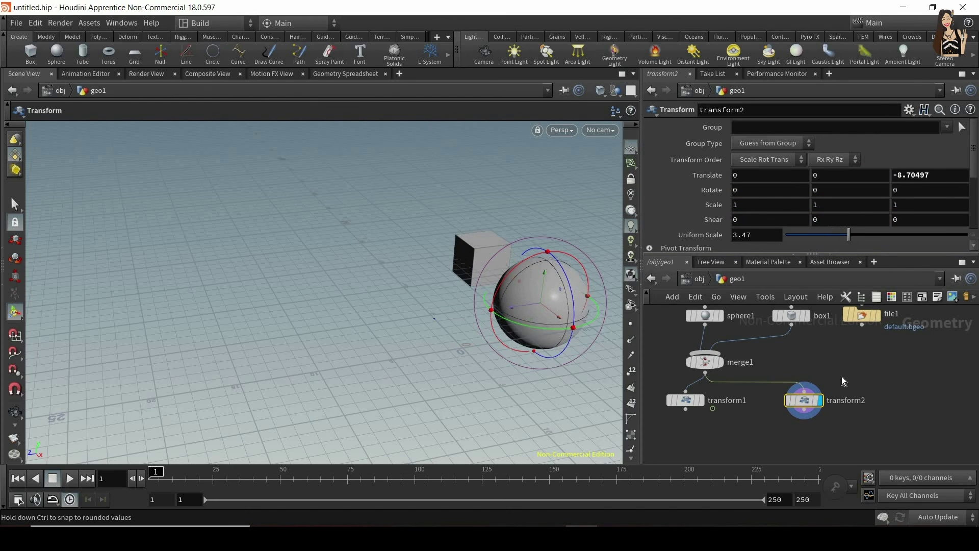
Add a second Merge node below the two Transform nodes, wire both into it, and display the combined result
key("Tab")
type("merge")
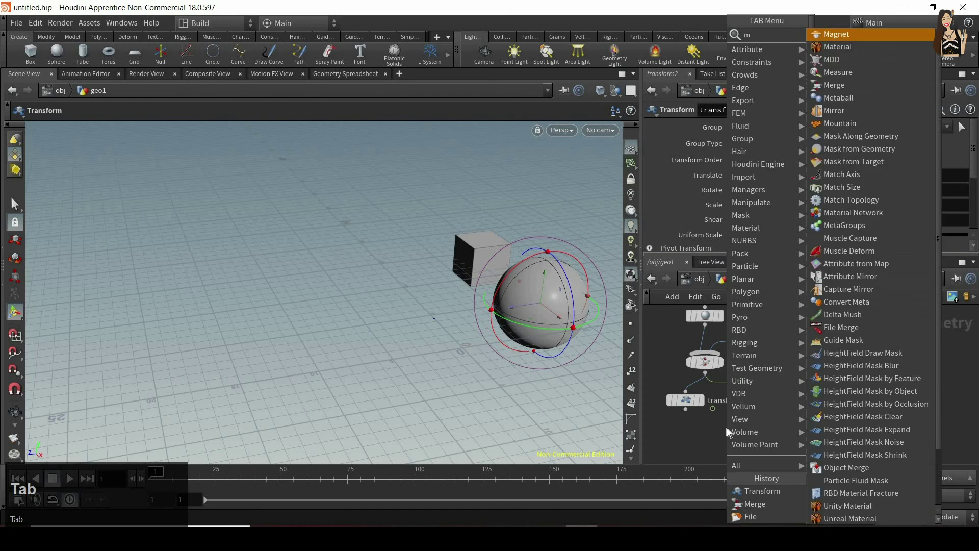
key("Return")
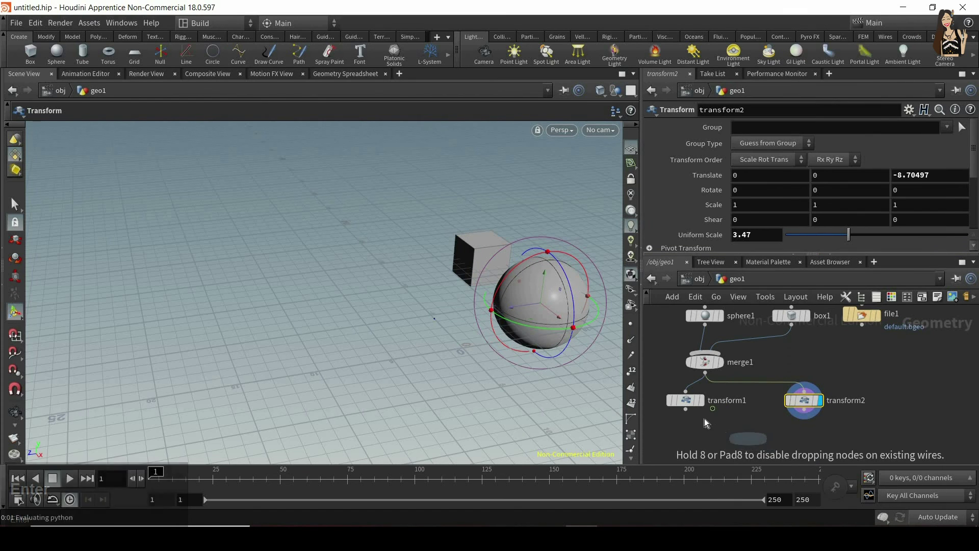
left_click(748, 438)
left_click_drag(798, 438, 765, 441)
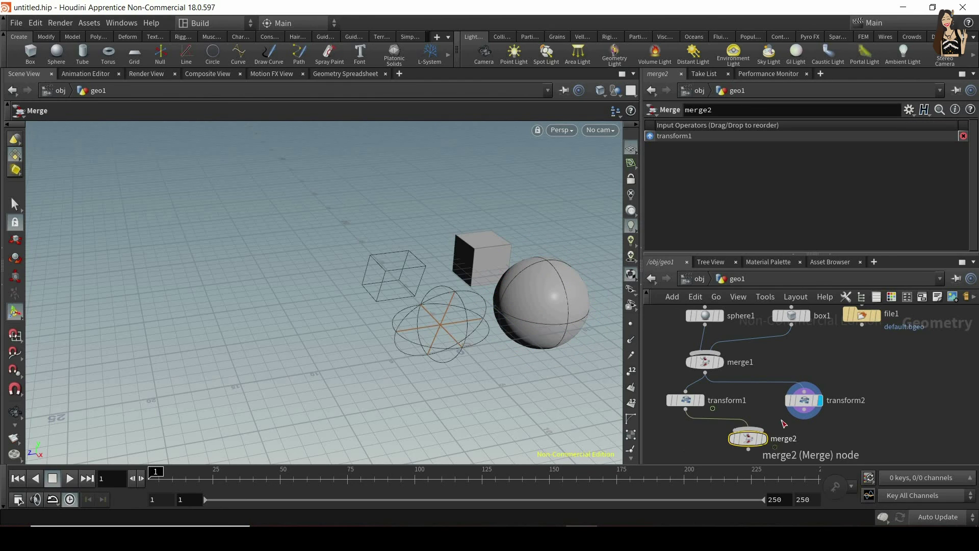
left_click(763, 440)
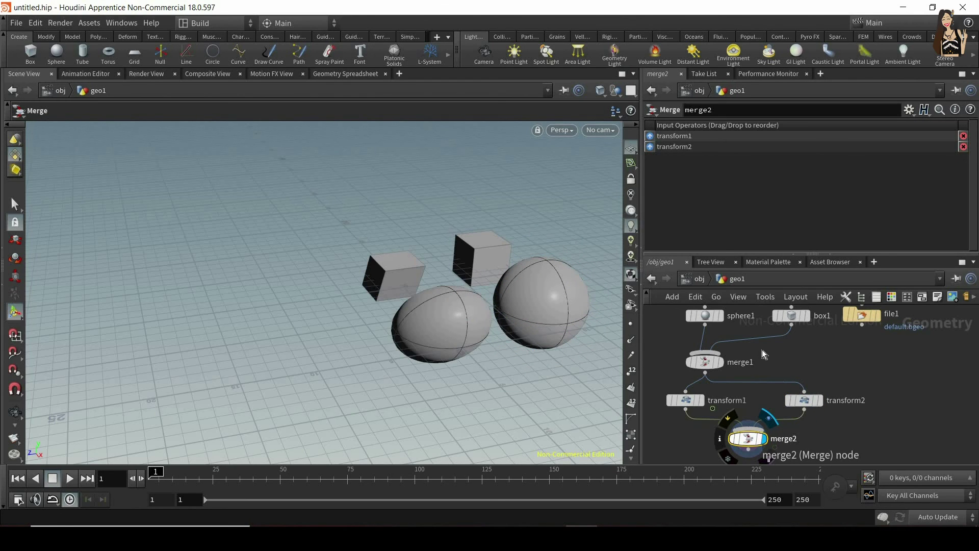
Examine the sphere, box and second Transform nodes in turn, and view the merged geometry from another angle
left_click(693, 320)
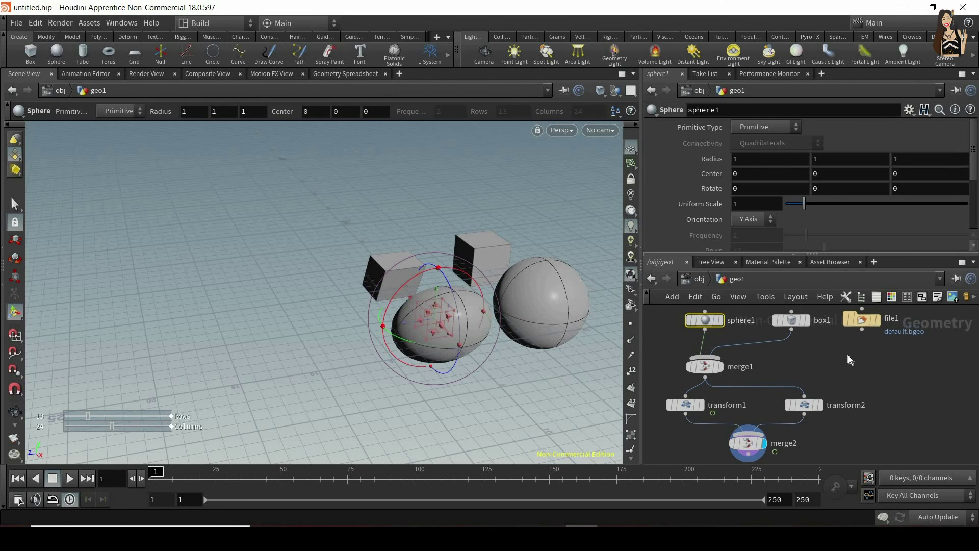
left_click(785, 320)
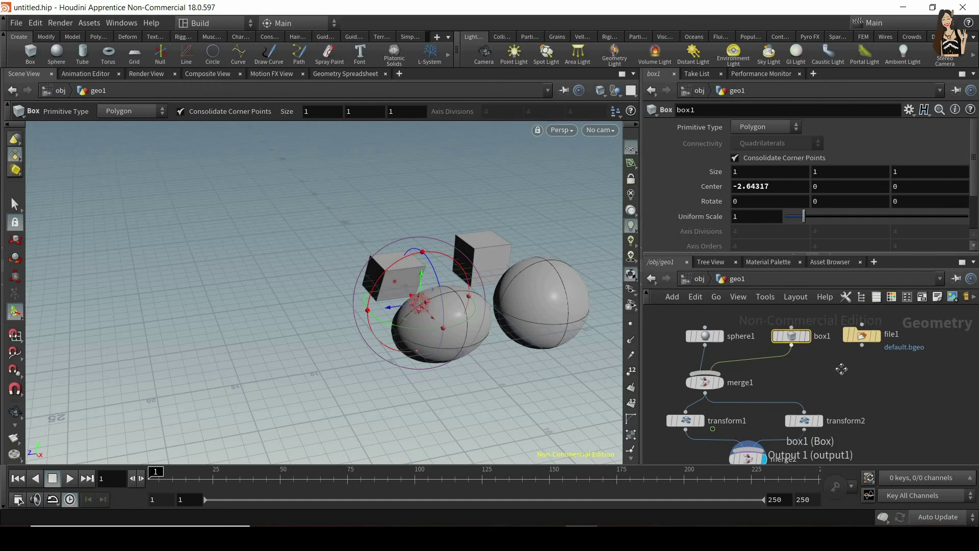
left_click(803, 395)
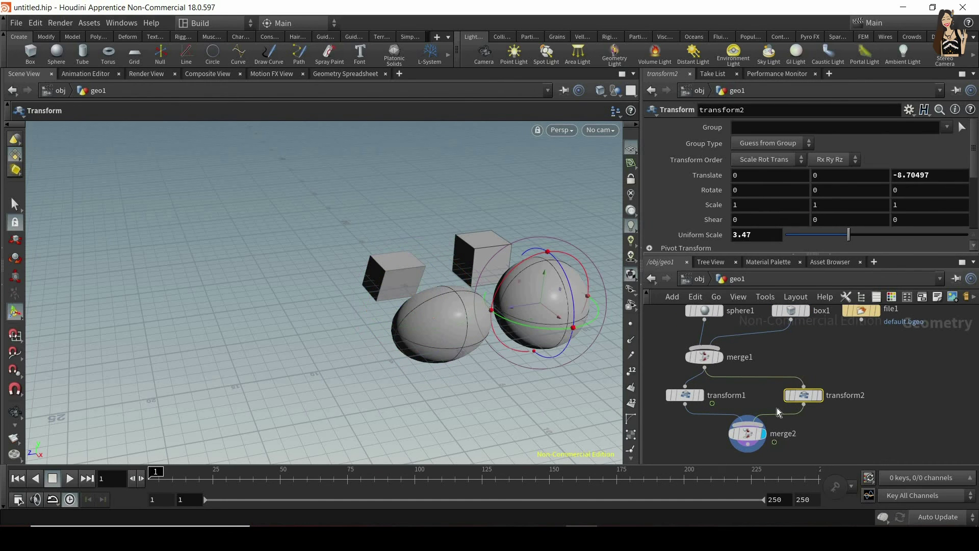
left_click_drag(425, 332, 720, 369, "alt")
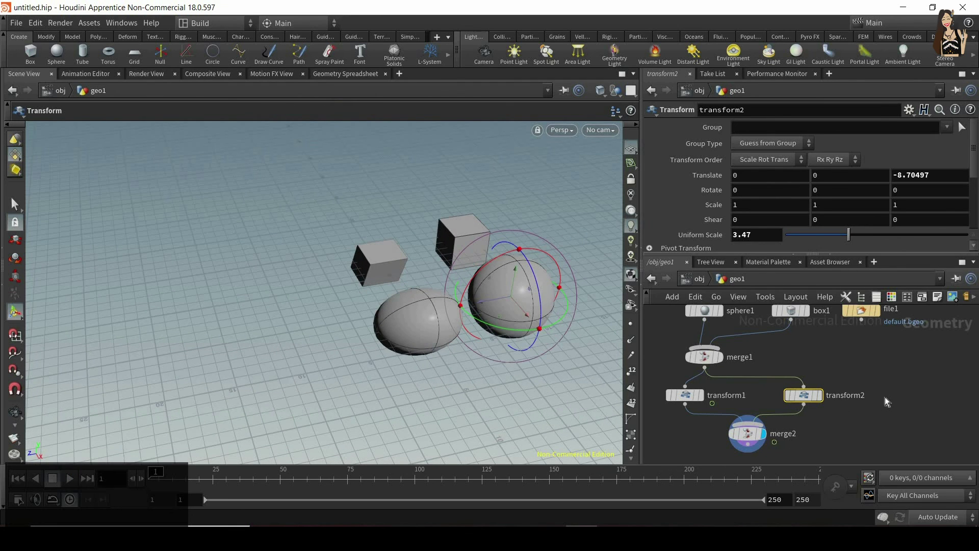
Check geo1 at the object level, return inside its network, and inspect the box's parameters
left_click(701, 283)
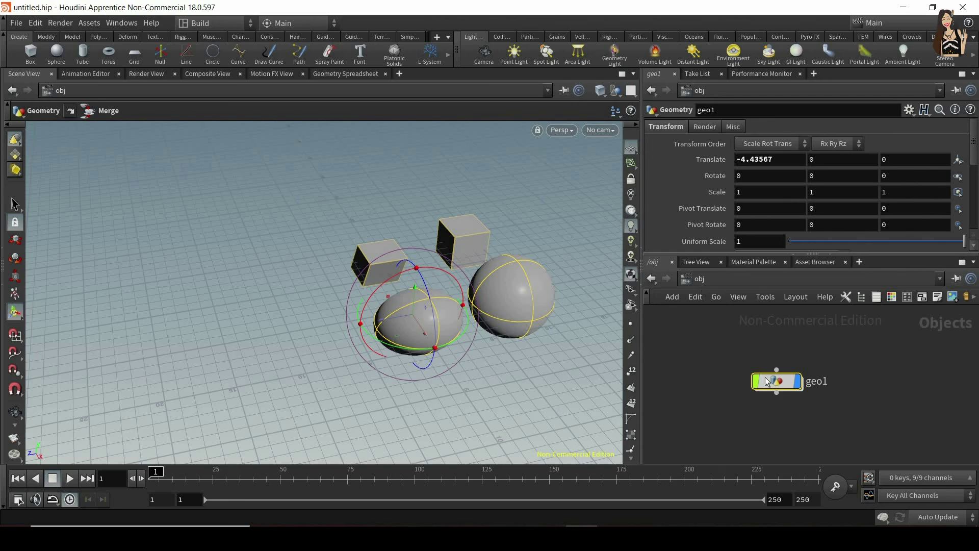
mouse_move(777, 390)
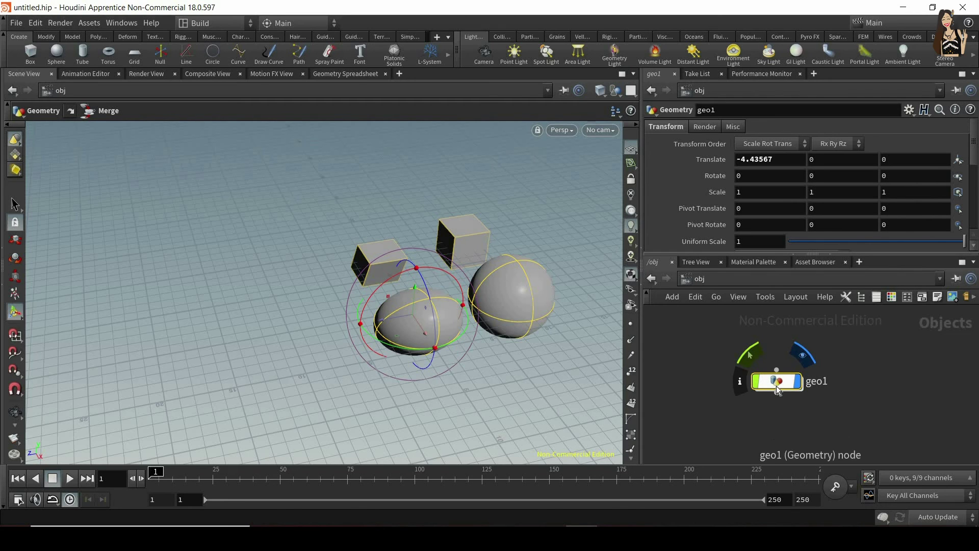
double_click(777, 390)
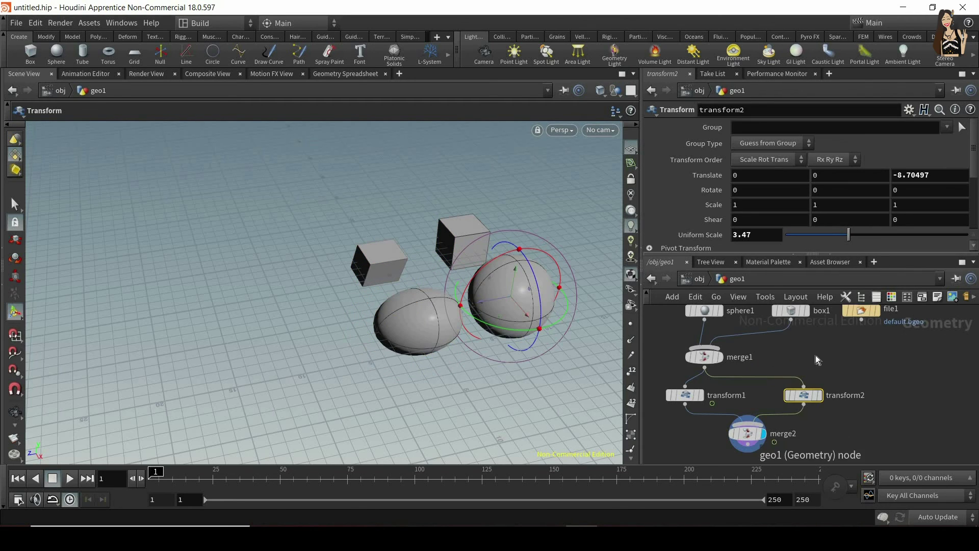
left_click(794, 321)
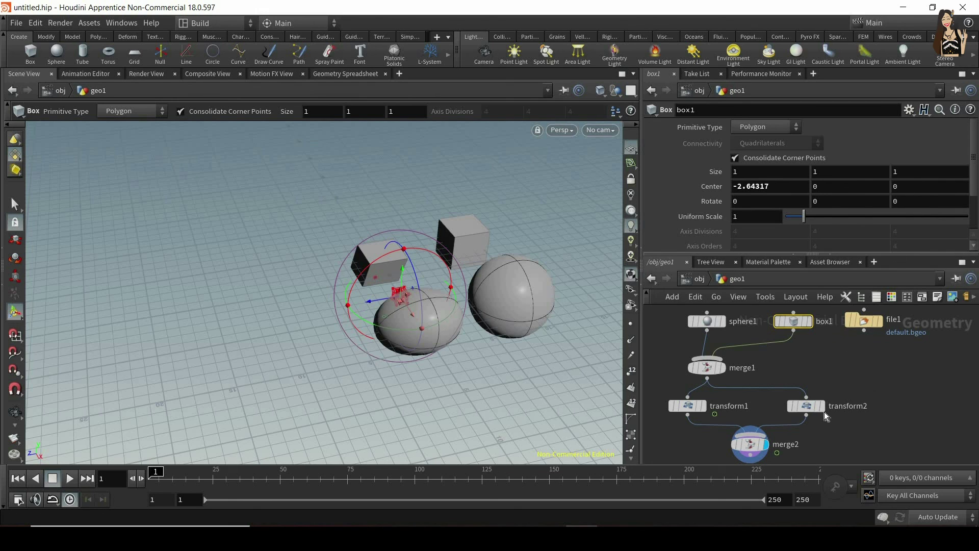
Open the second Transform node's help page full screen and read through its Parameters, Locals and Examples sections
left_click(808, 406)
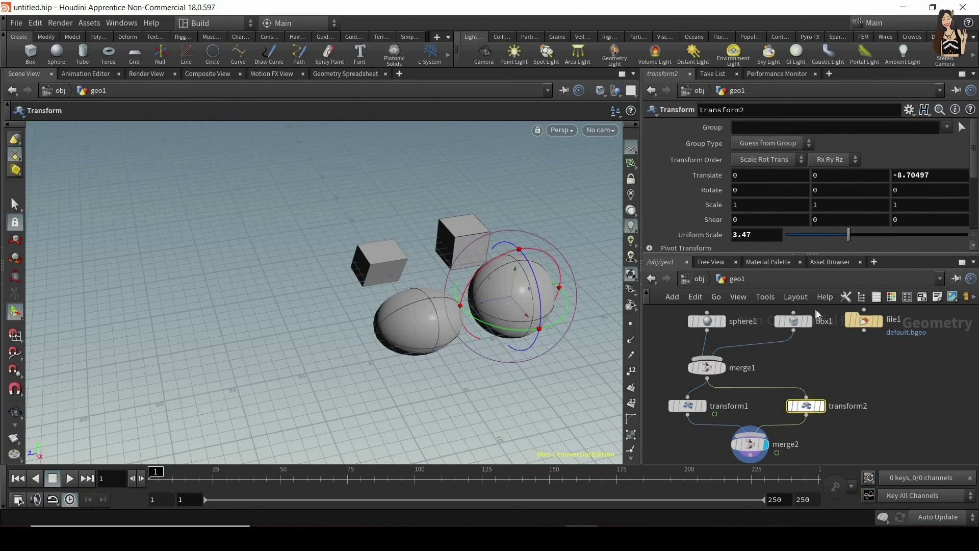
left_click(970, 114)
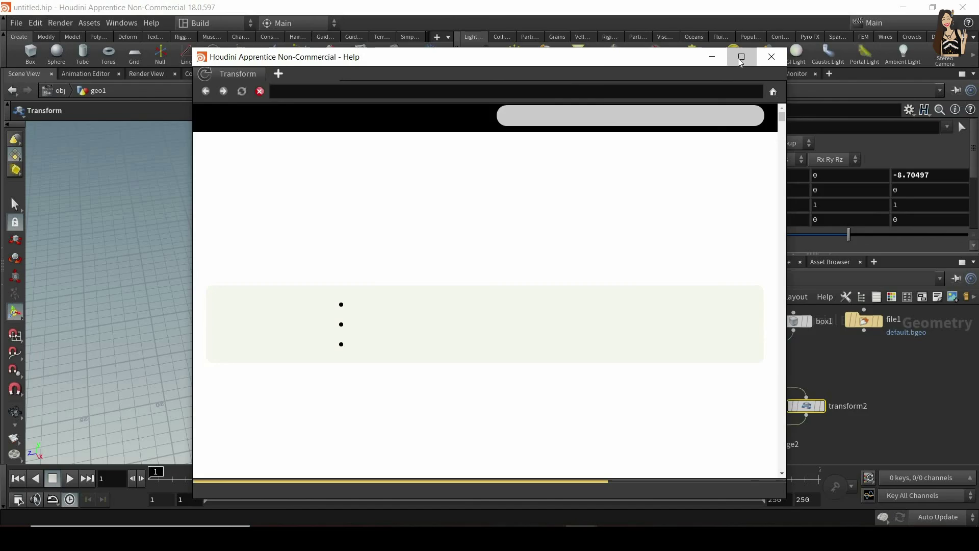
left_click(741, 58)
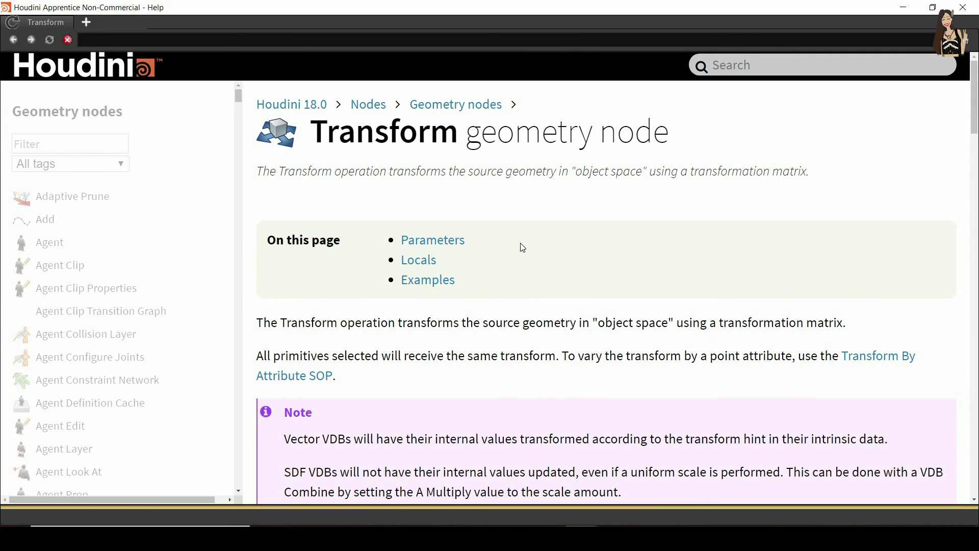
scroll(549, 234, "down", 10)
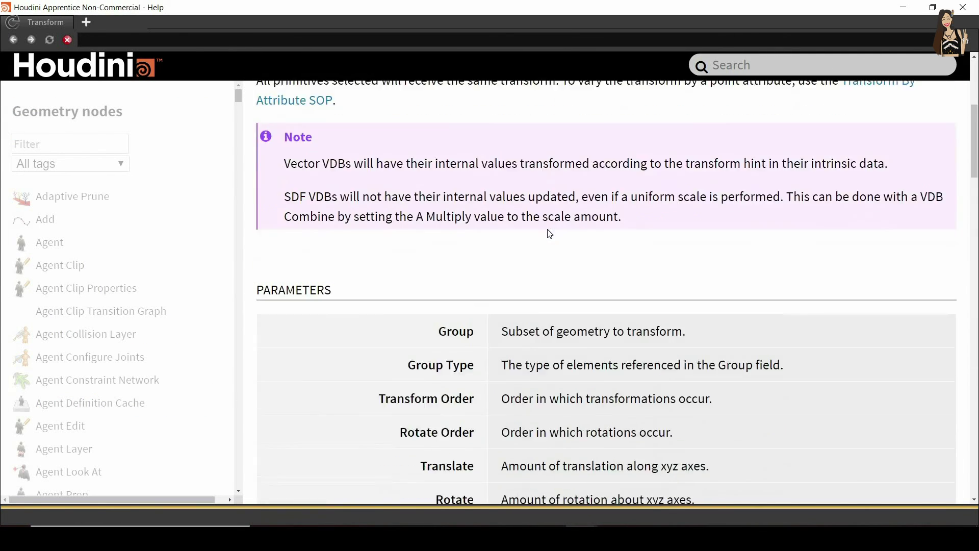
scroll(566, 347, "down", 12)
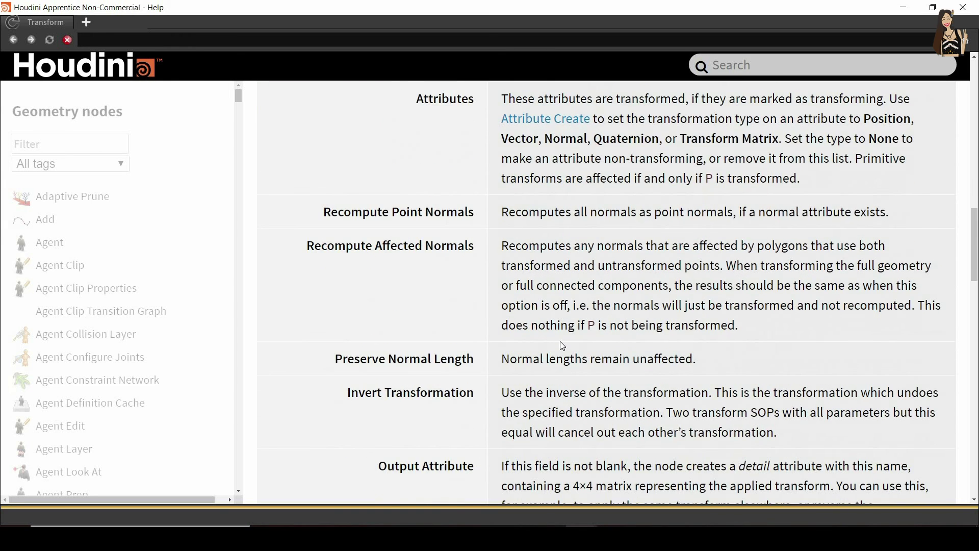
scroll(563, 346, "down", 6)
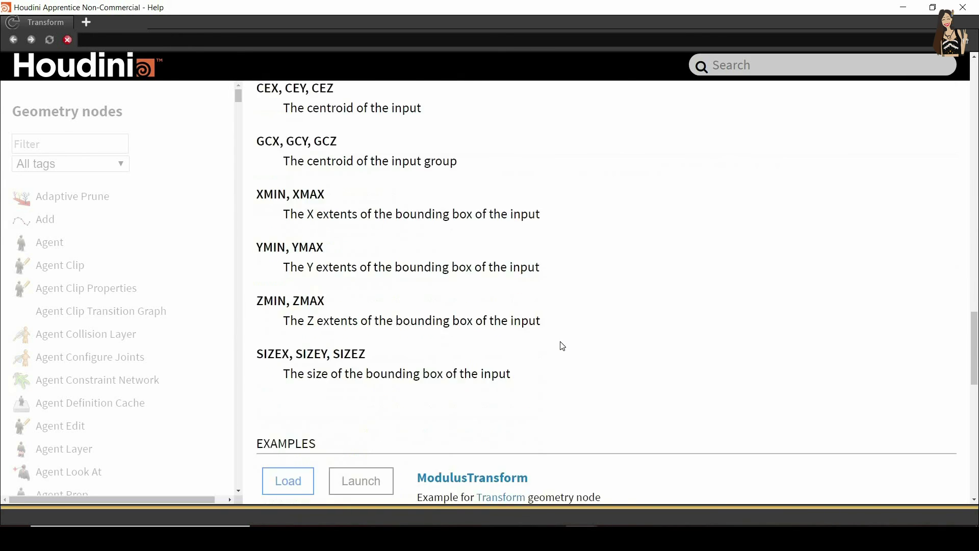
scroll(563, 347, "up", 1)
scroll(562, 346, "up", 1)
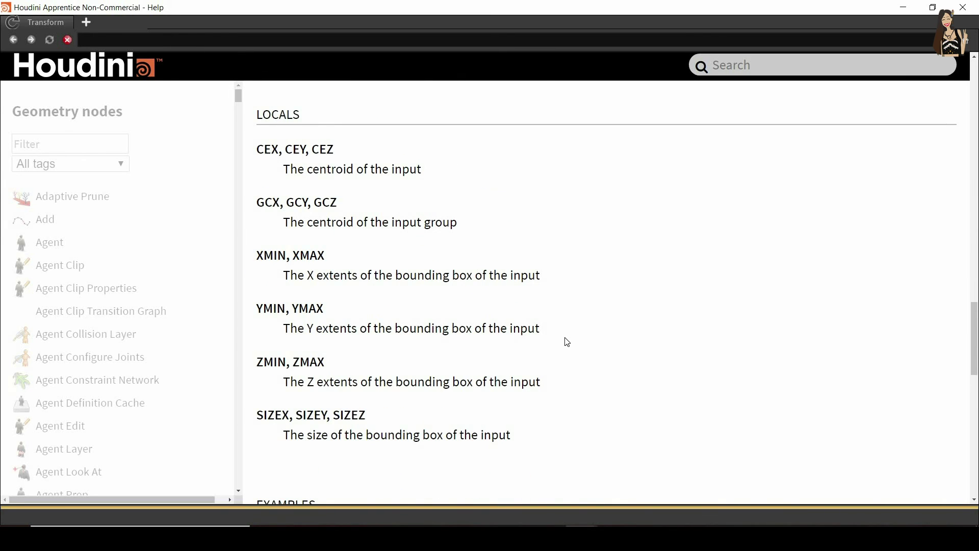
scroll(567, 342, "down", 4)
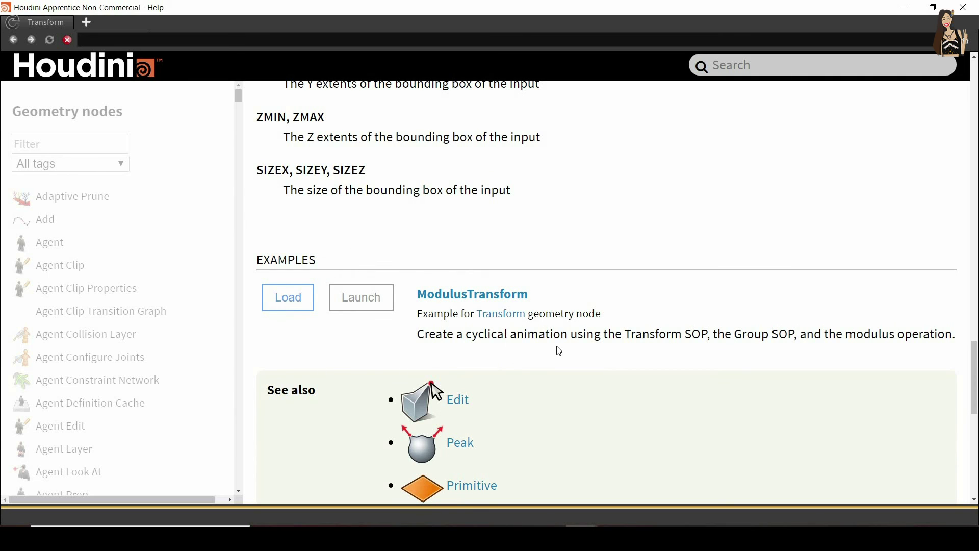